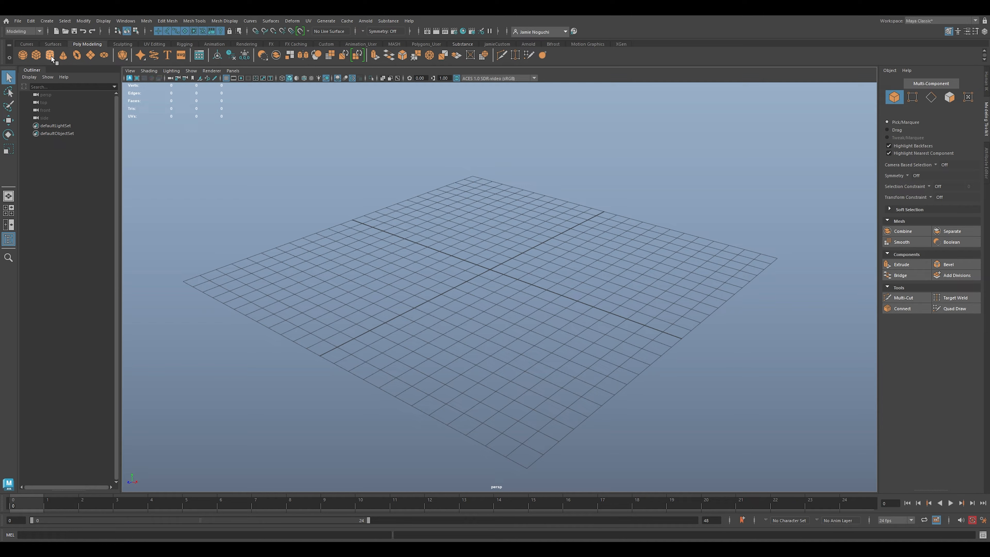
- Create a polygon cylinder beside the origin and scale it to about 2.97 in X and Z and 6.11 in Y
left_click(50, 54)
left_click_drag(515, 270, 438, 278, "alt")
key("w")
key("e")
key("r")
left_click_drag(384, 265, 445, 281)
left_click_drag(381, 202, 374, 124)
left_click_drag(491, 192, 482, 205, "alt")
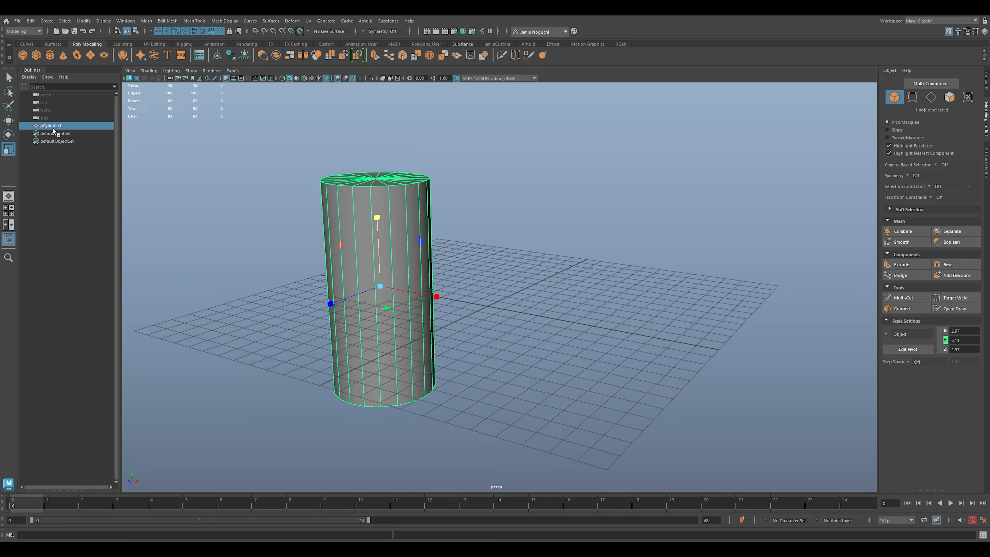
- Rename the cylinder as space_station and deselect it
double_click(58, 124)
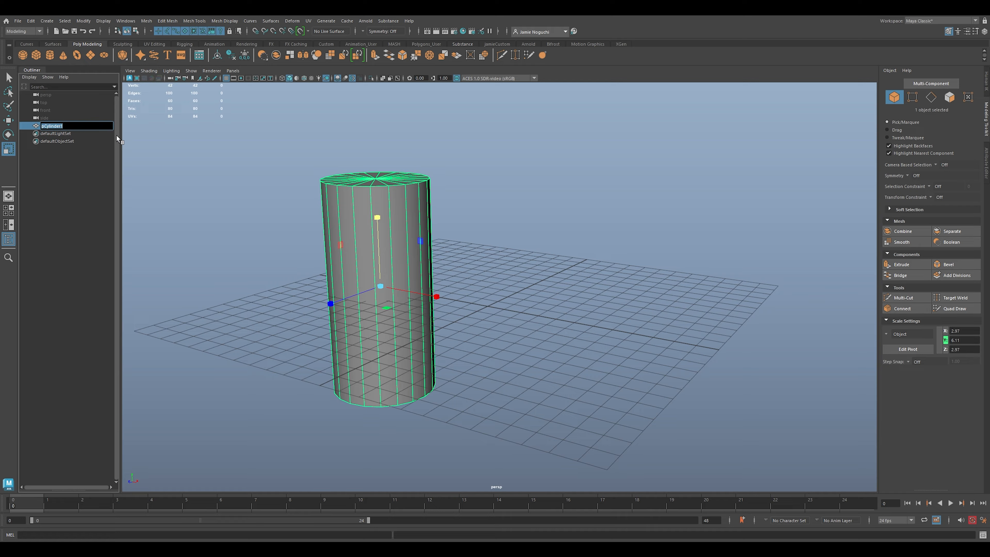
key("BackSpace")
type("space_station")
key("Return")
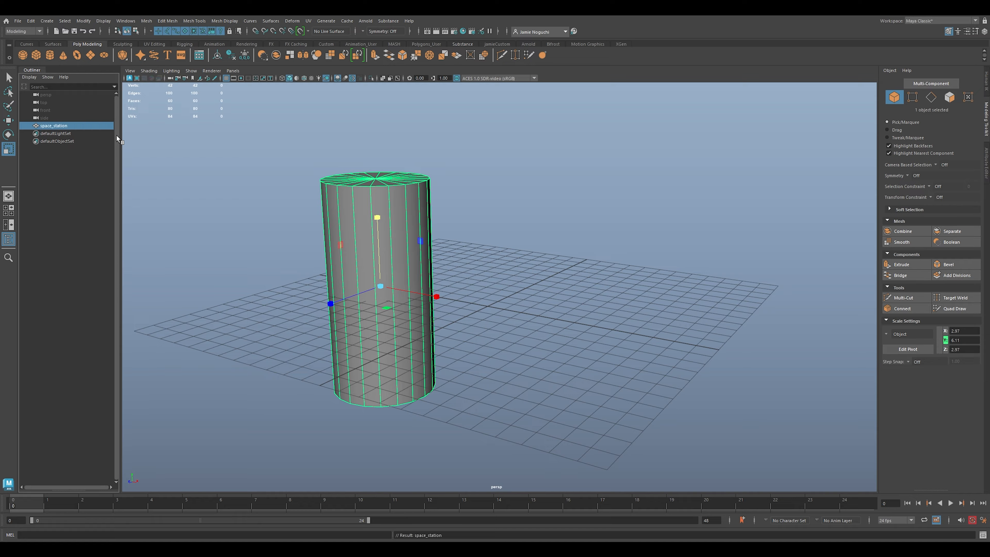
left_click(490, 167)
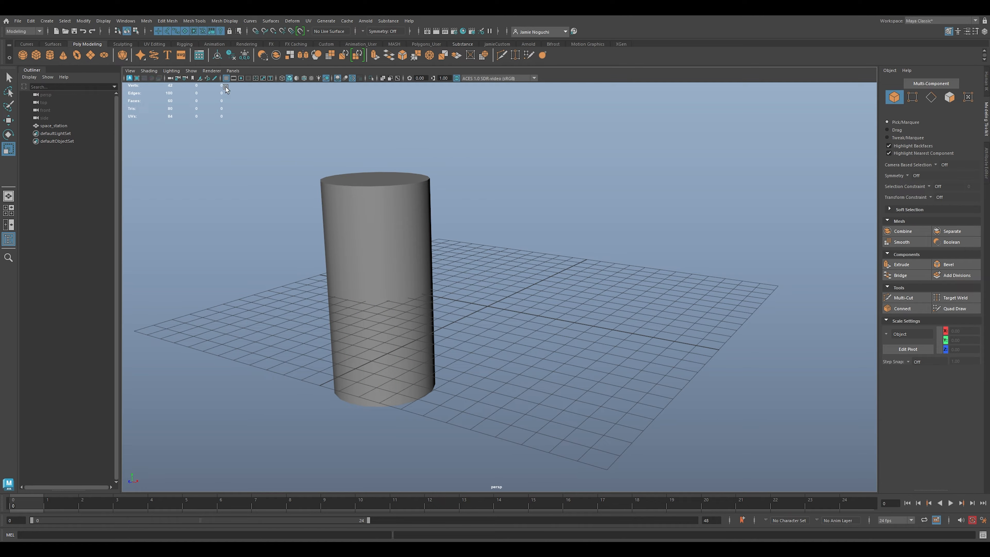
- Create a polygon cube at the origin and name it greeble_1
left_click(37, 56)
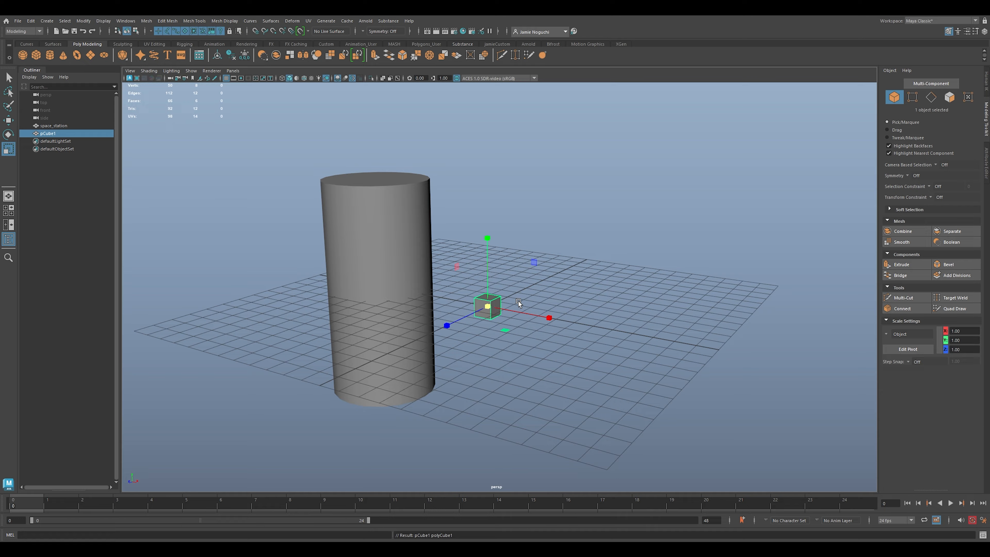
double_click(51, 133)
type("d")
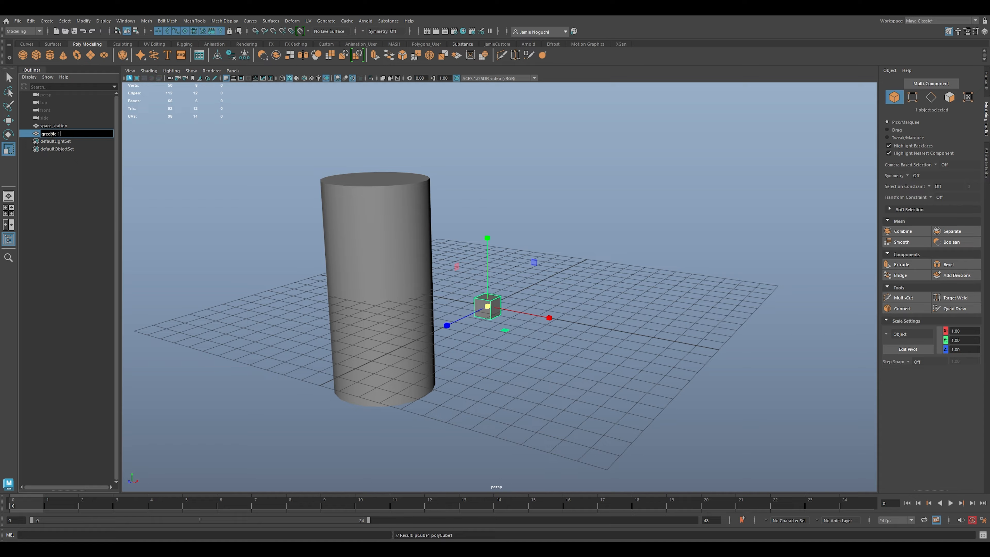
type("reeble_1")
key("Return")
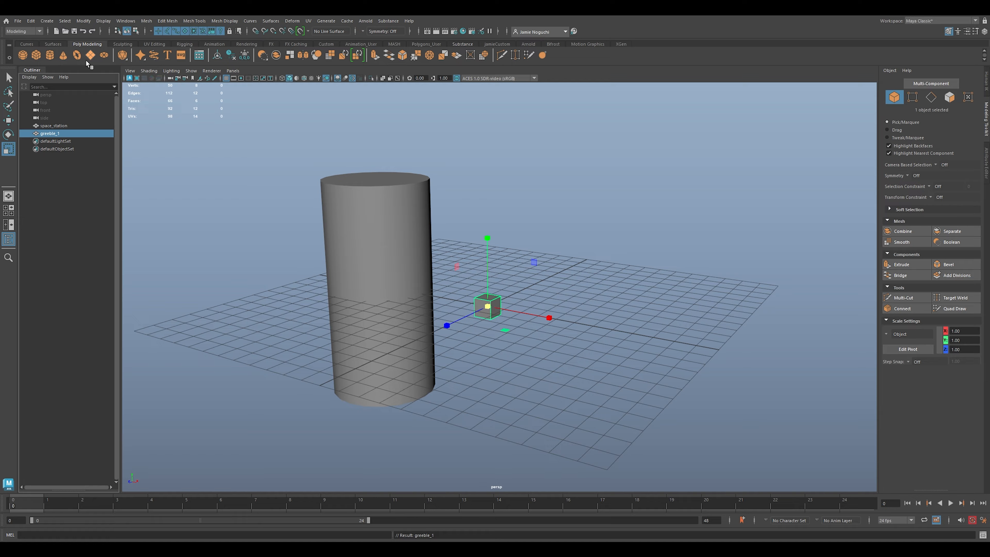
- Create a polygon sphere, move it along X to about 2.32, and name it greebl_2
left_click(22, 55)
key("w")
left_click_drag(549, 317, 581, 337)
double_click(49, 141)
type("greebl_2")
key("Return")
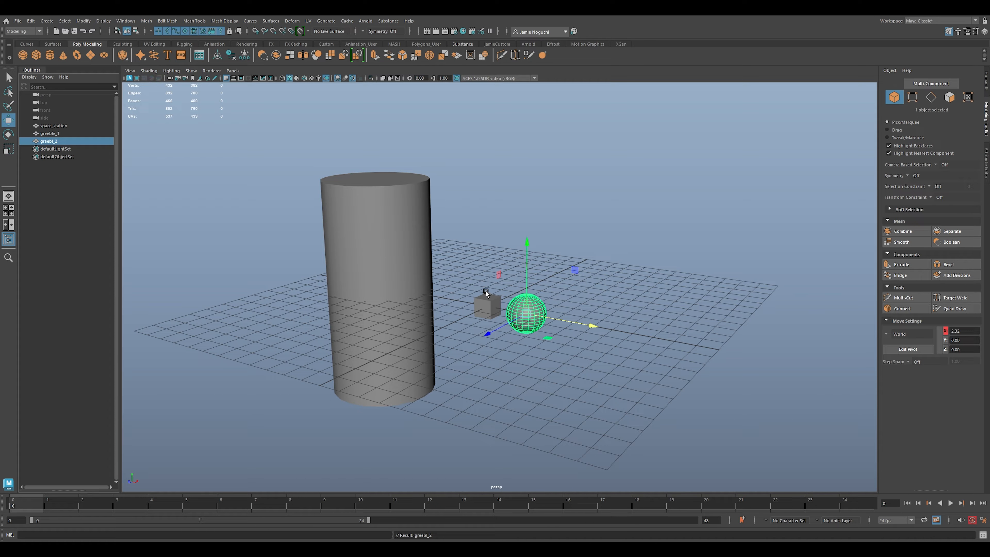
- Scale the greebl_2 sphere down and adjust its position along X beside the cube
key("e")
key("r")
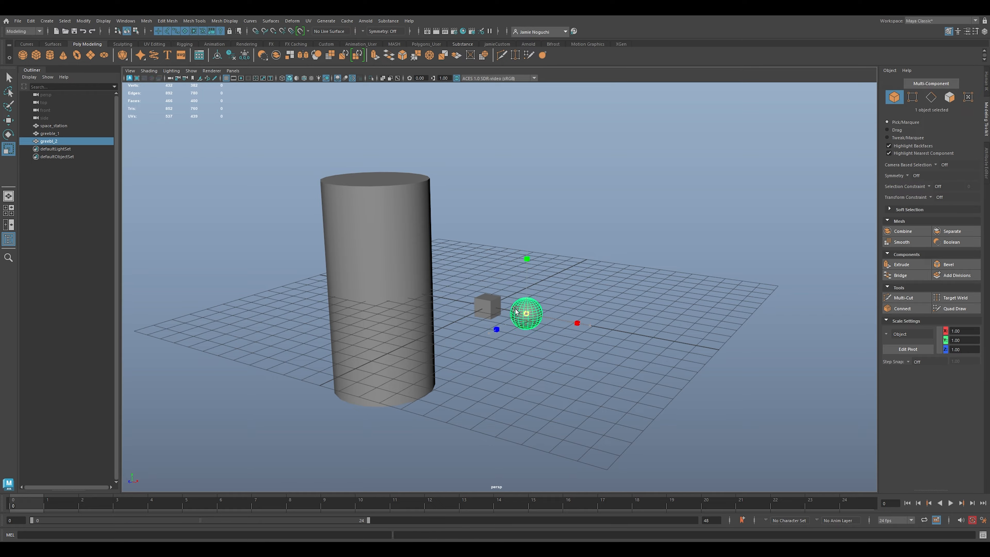
left_click(488, 308)
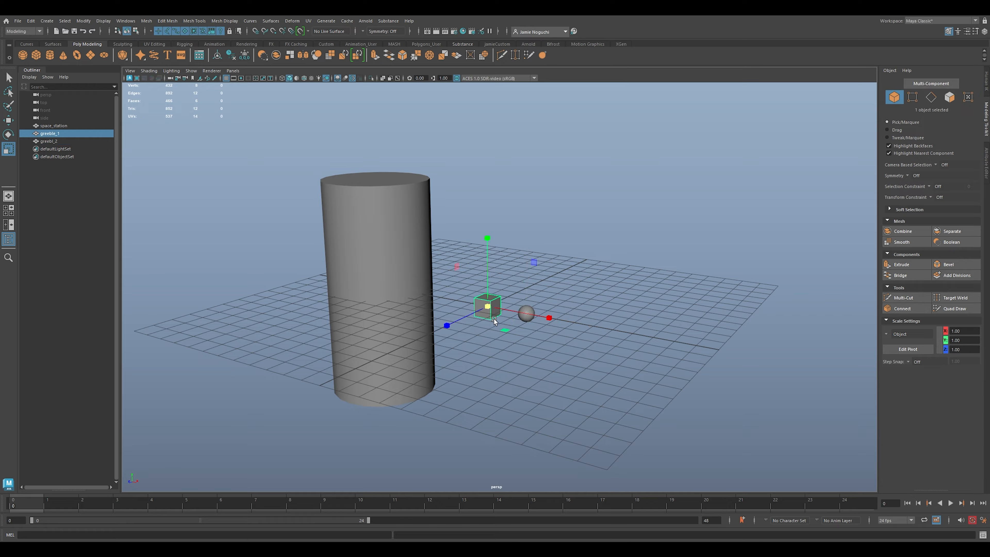
key("w")
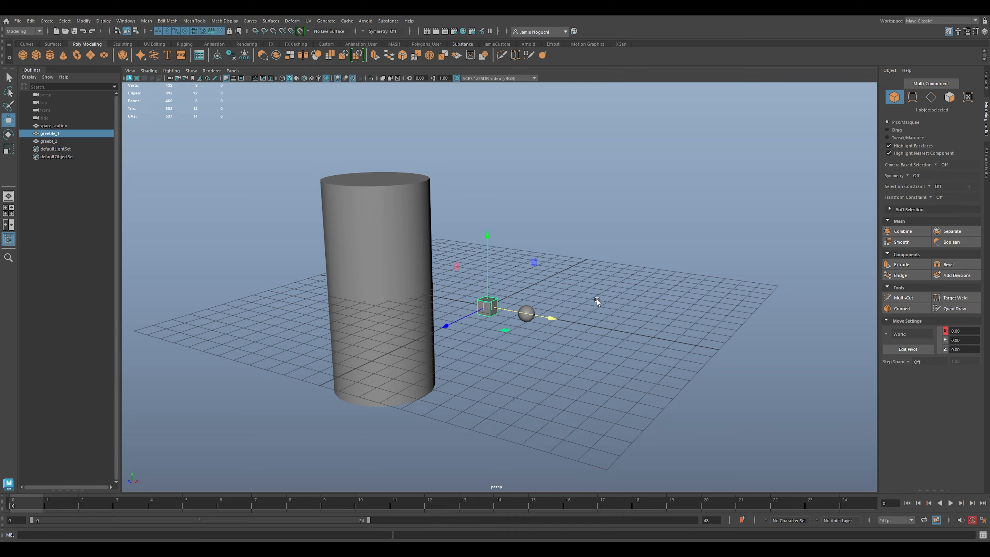
left_click(526, 313)
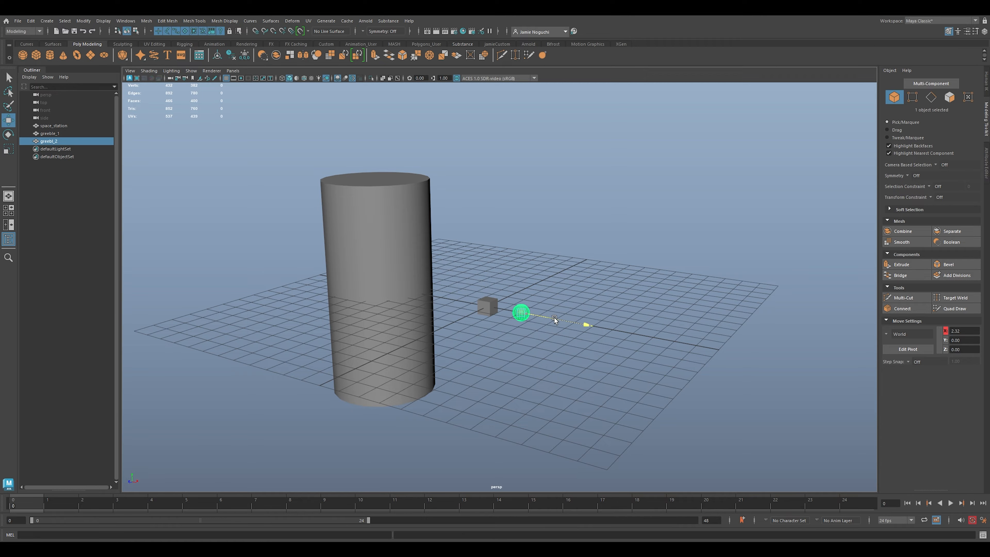
left_click(560, 295)
left_click_drag(561, 295, 563, 284, "alt")
right_click_drag(563, 285, 630, 363, "alt")
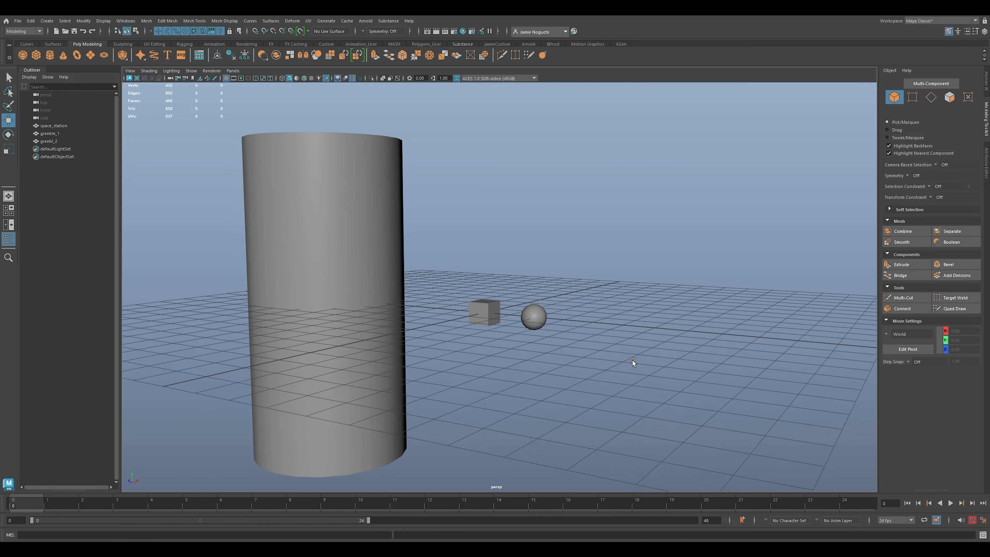
left_click_drag(630, 363, 644, 356, "alt")
- Create a MASH network from the greeble_1 cube and show its attributes
left_click_drag(479, 256, 521, 339)
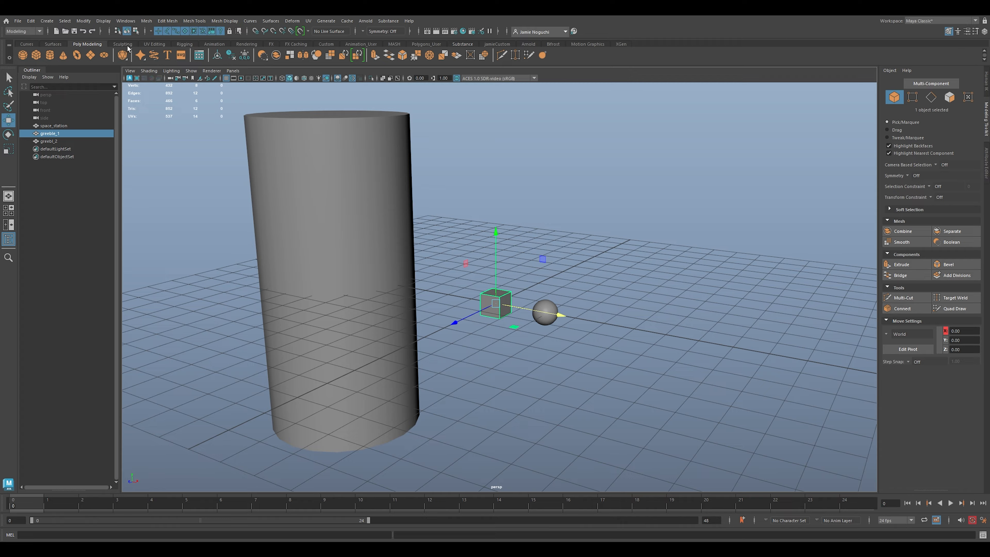
left_click(395, 44)
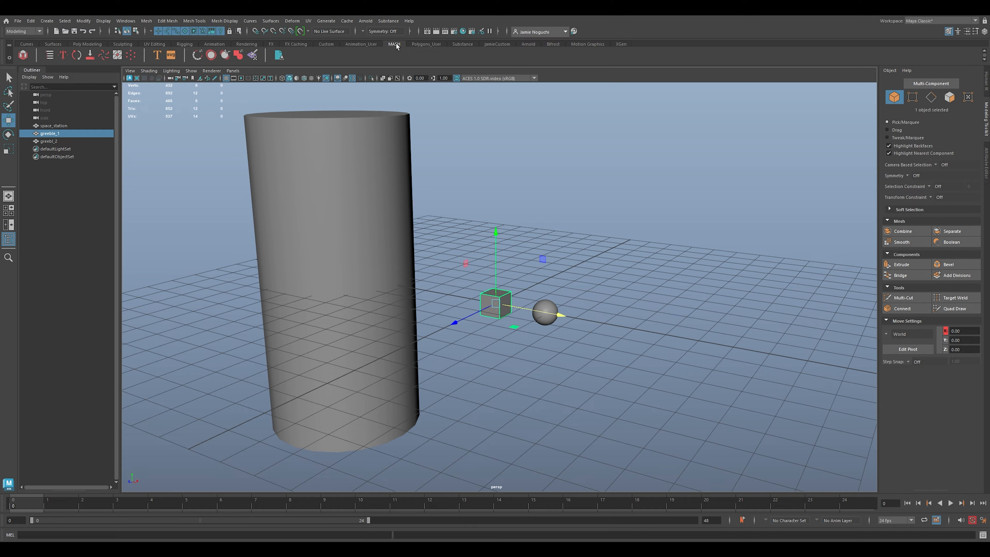
left_click(23, 55)
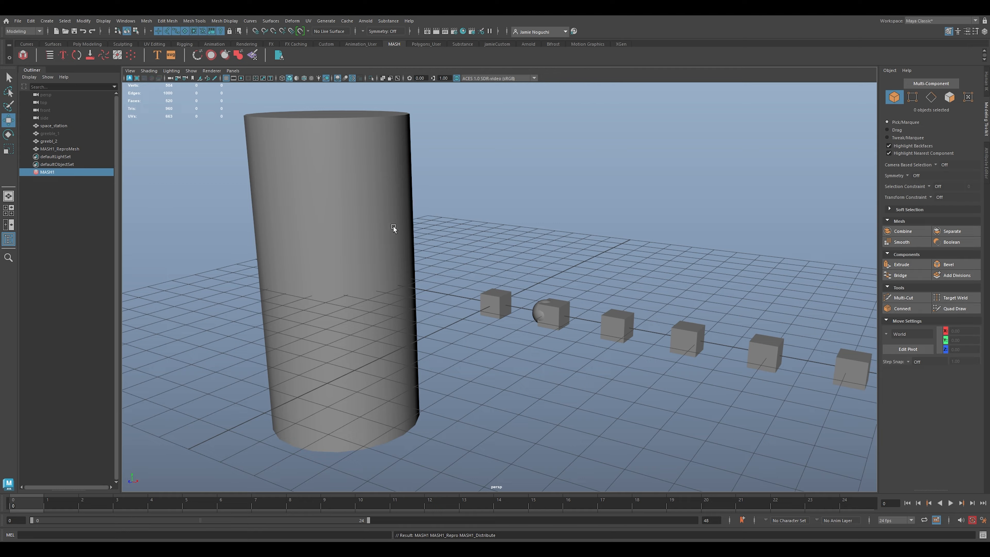
left_click(968, 32)
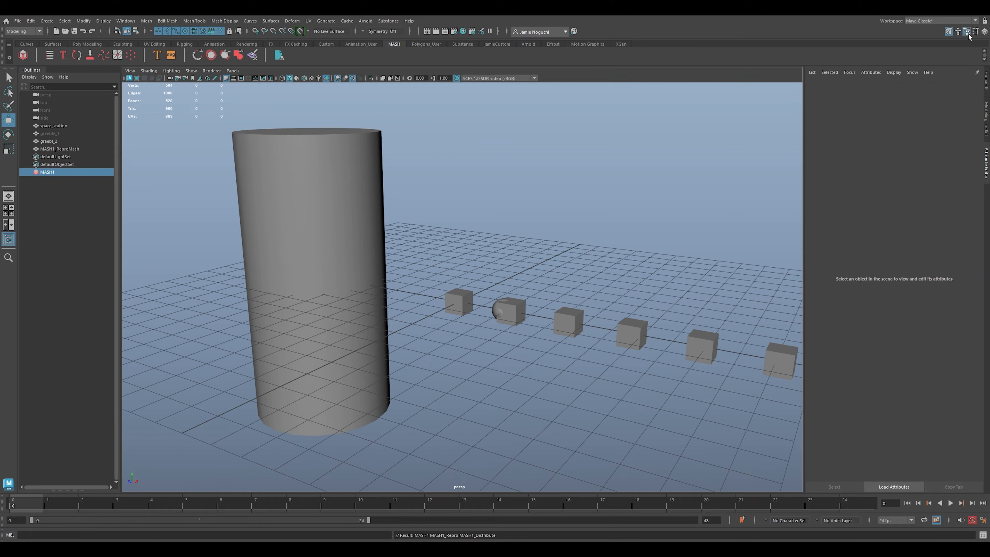
left_click_drag(624, 258, 562, 256, "alt")
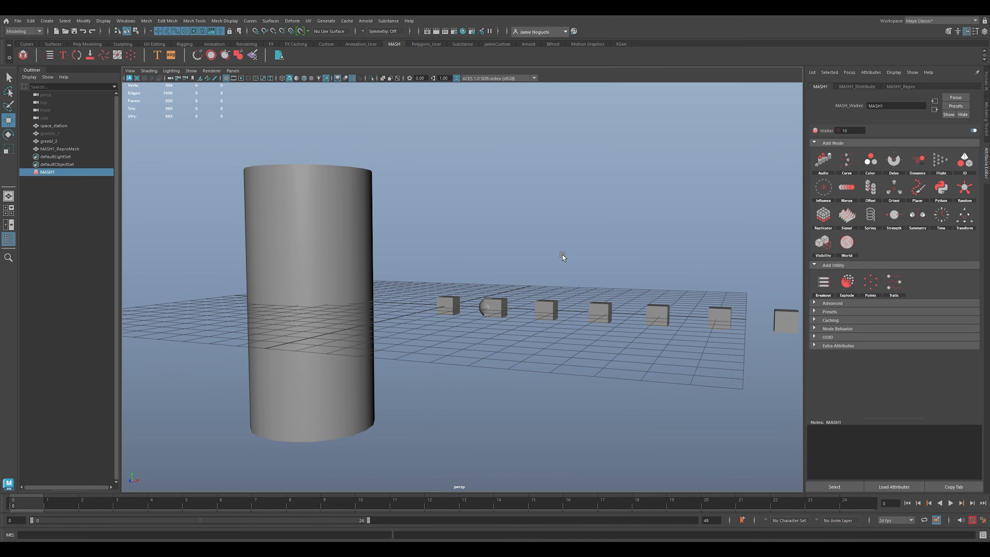
- Set the MASH distribution type to Mesh with space_station as the input mesh and the number of points to 100
left_click(860, 86)
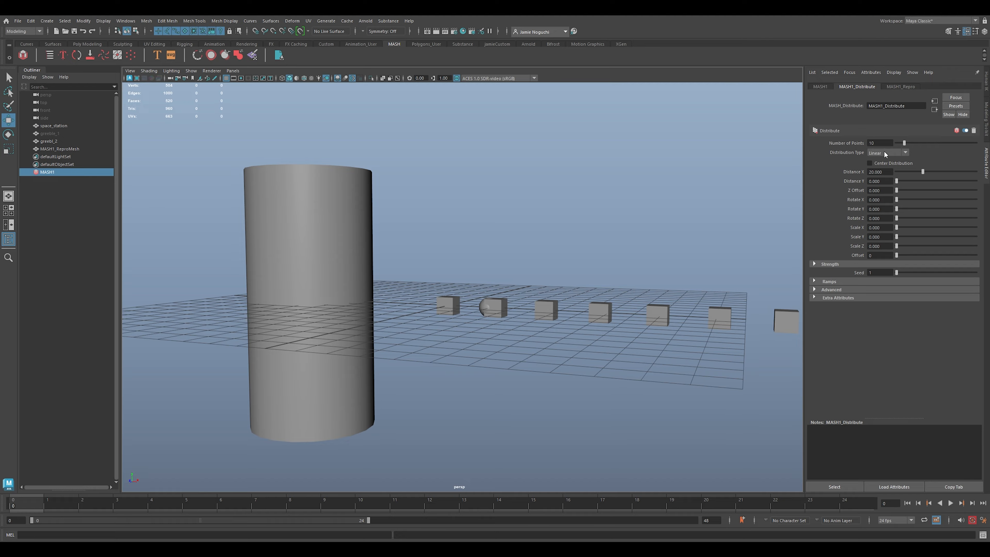
left_click(884, 181)
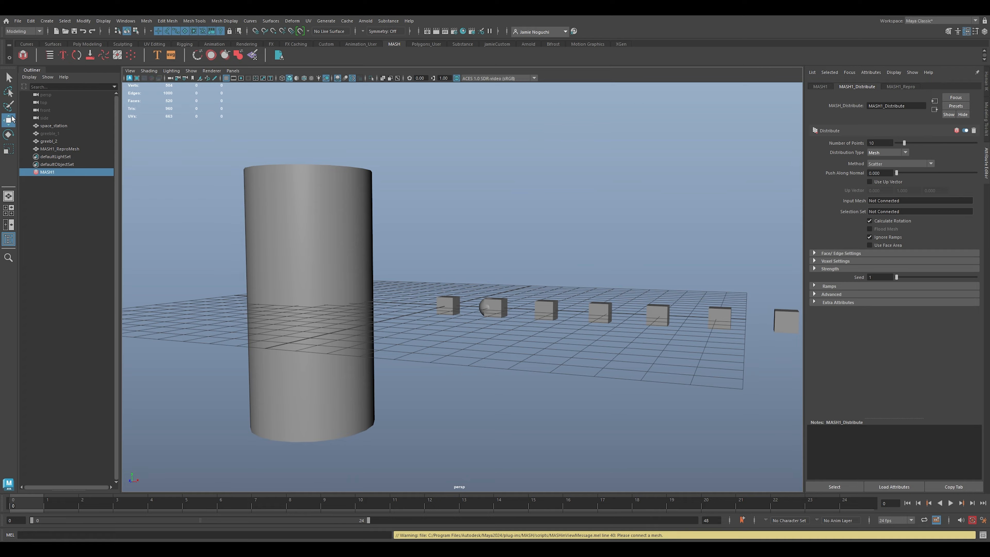
middle_click_drag(47, 125, 197, 137)
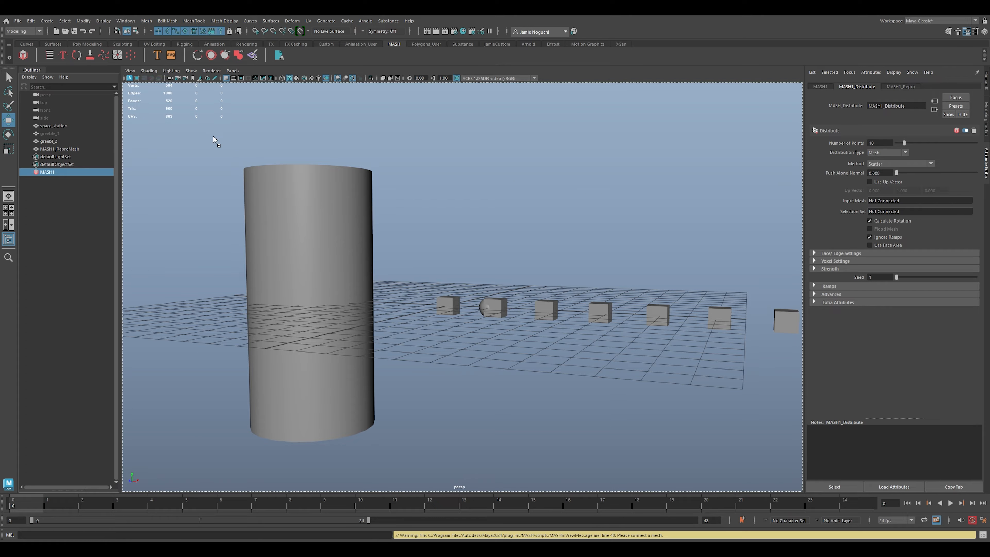
middle_click_drag(605, 179, 879, 201)
left_click_drag(436, 221, 679, 167, "alt")
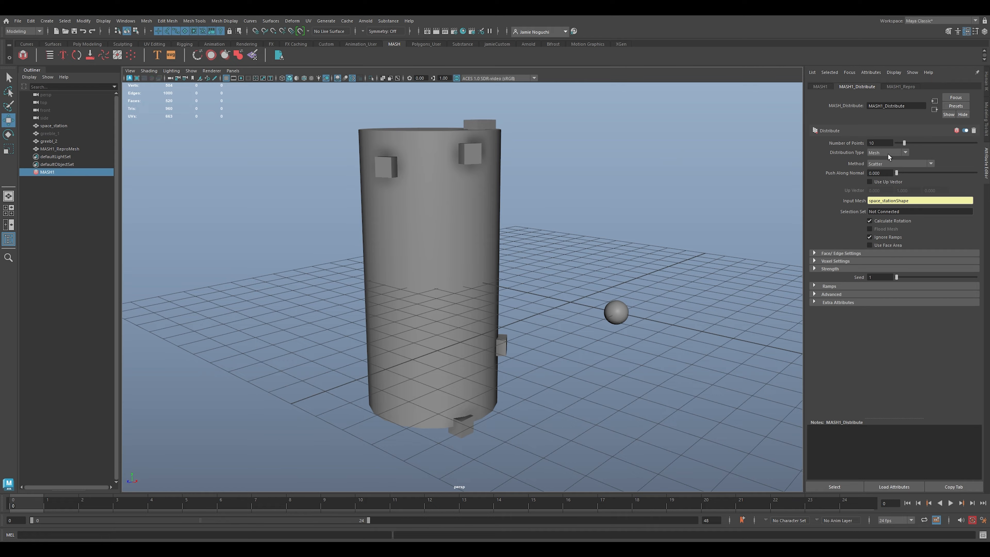
left_click_drag(905, 143, 976, 144)
left_click_drag(491, 211, 557, 204, "alt")
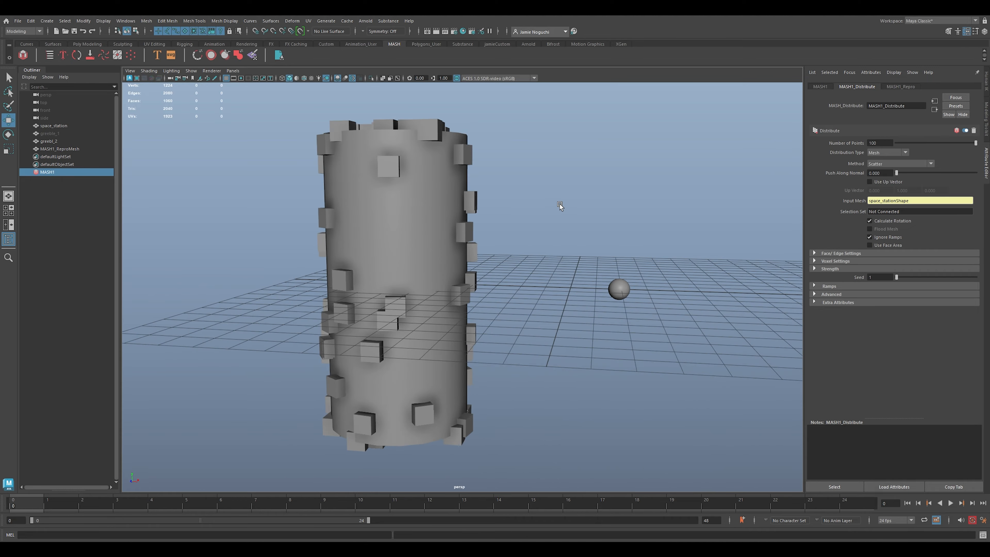
- Try the Random Vertex method for the mesh distribution and switch back to Scatter
left_click(890, 164)
left_click(888, 179)
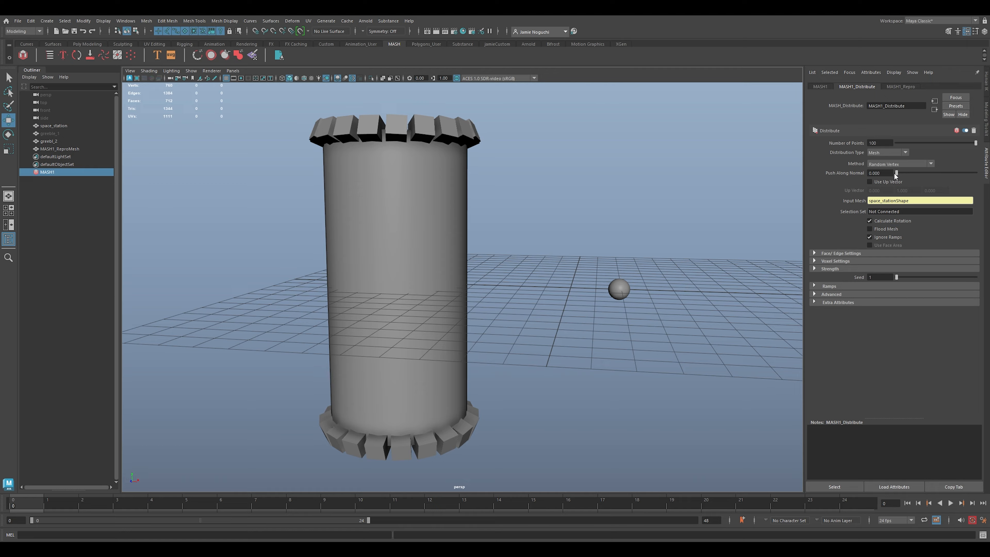
left_click(895, 164)
left_click(895, 148)
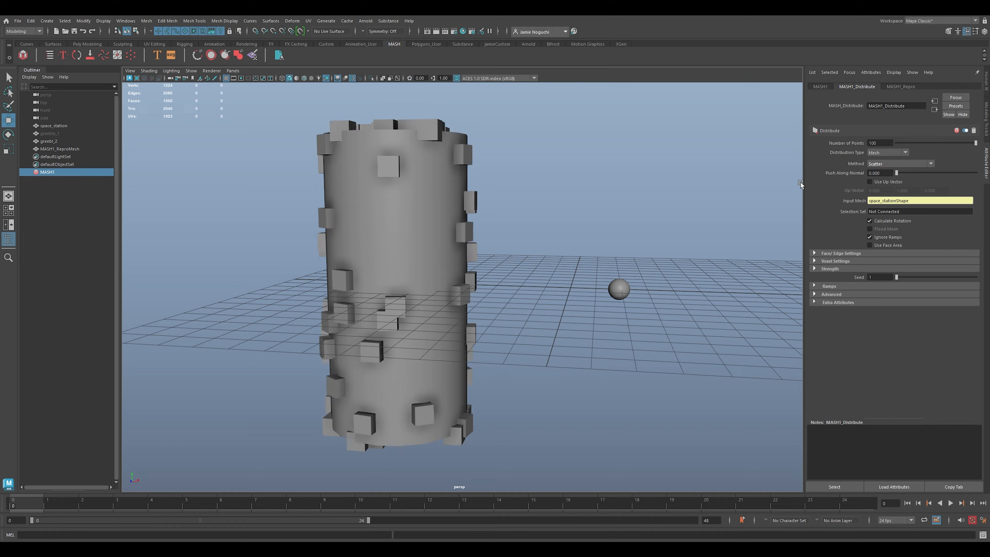
left_click_drag(590, 200, 606, 228, "alt")
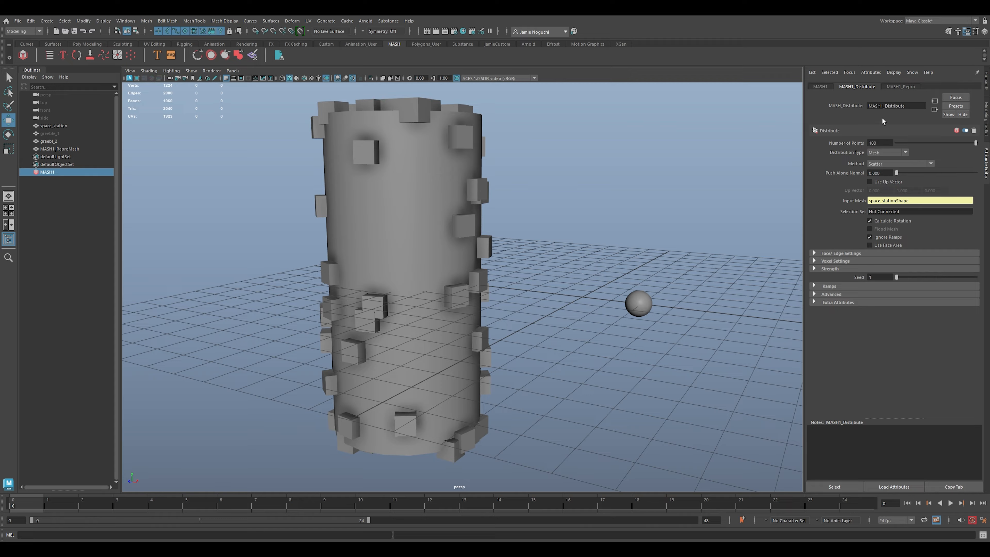
- Add greebl_2 to the Repro node's objects and add an ID node to the MASH network
left_click(900, 87)
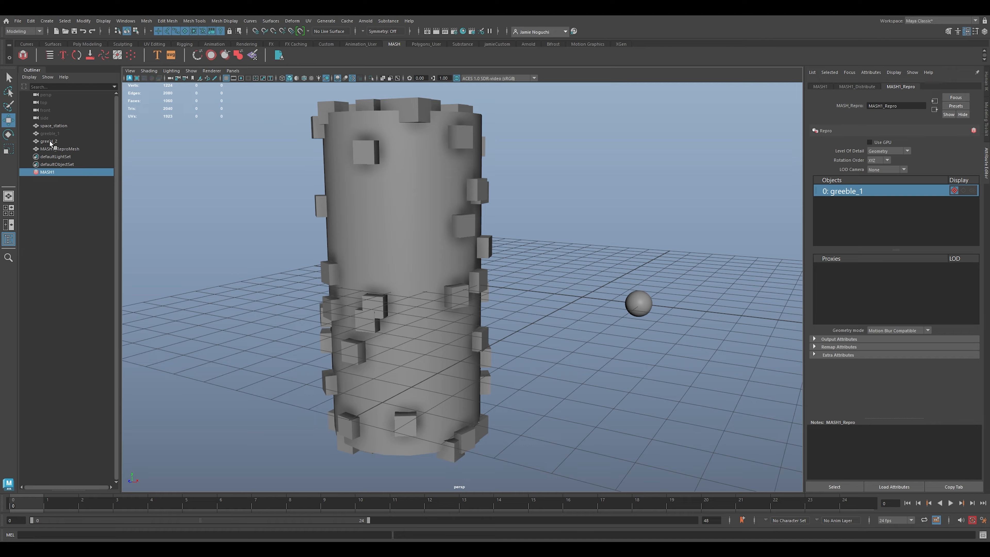
middle_click_drag(50, 143, 918, 227)
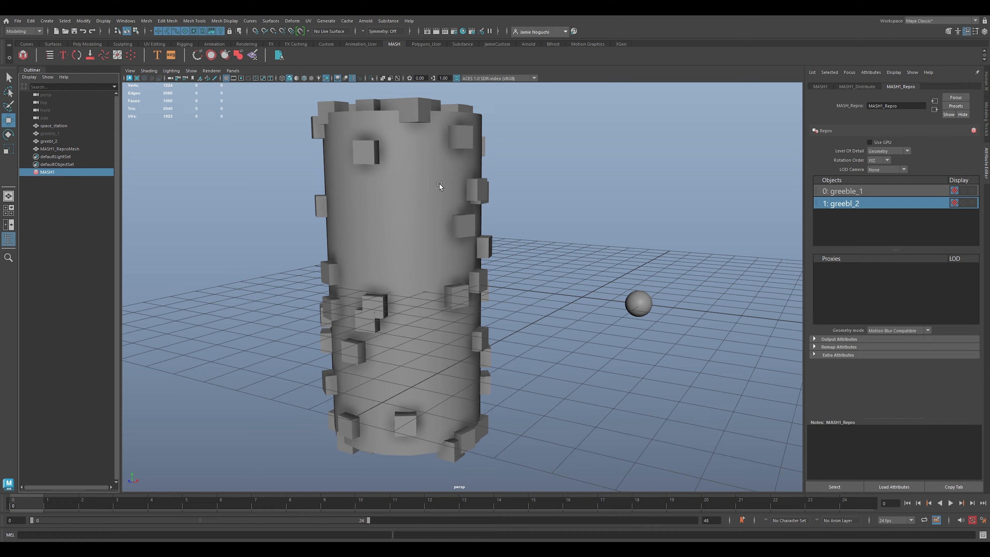
left_click(820, 87)
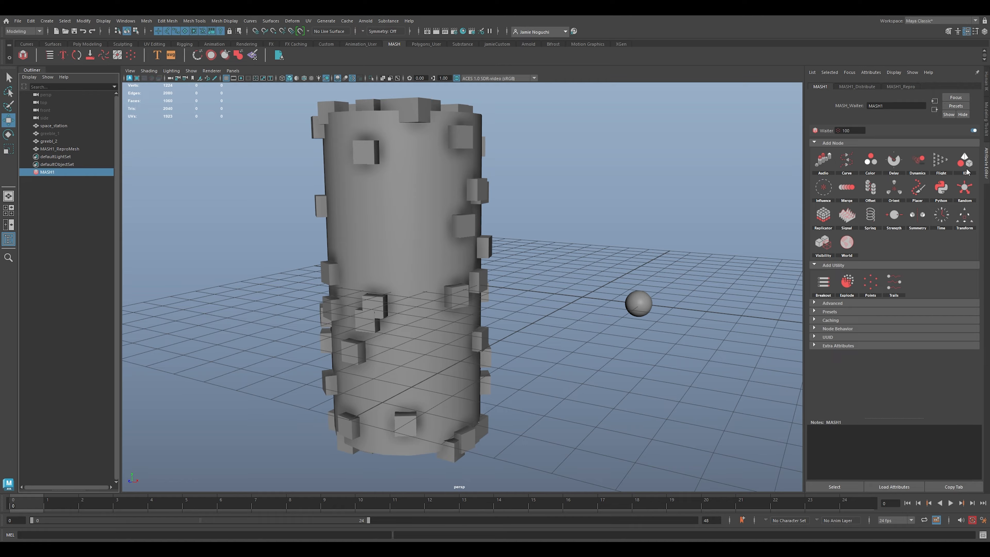
left_click(966, 160)
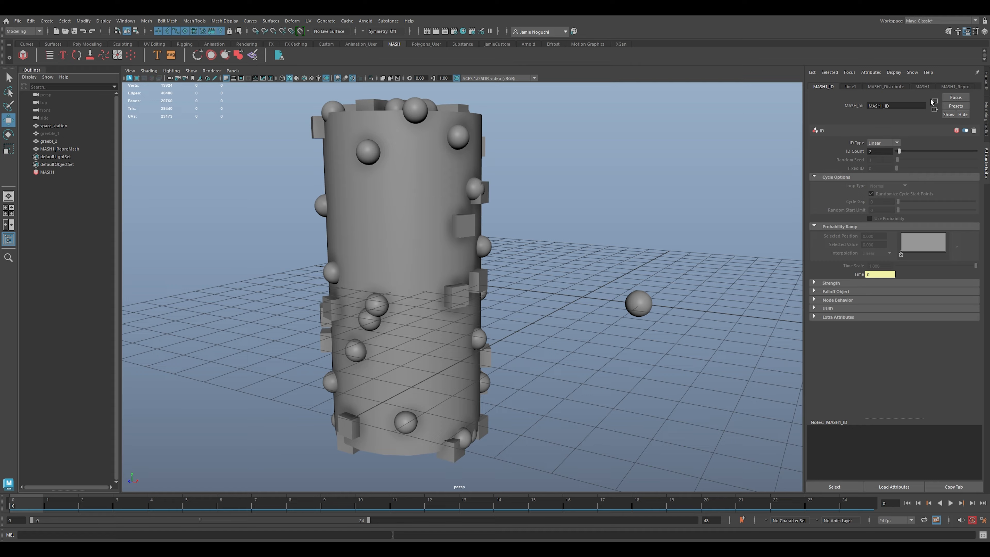
- Check the Repro node's object list and set the ID node's ID type to Random
left_click(961, 87)
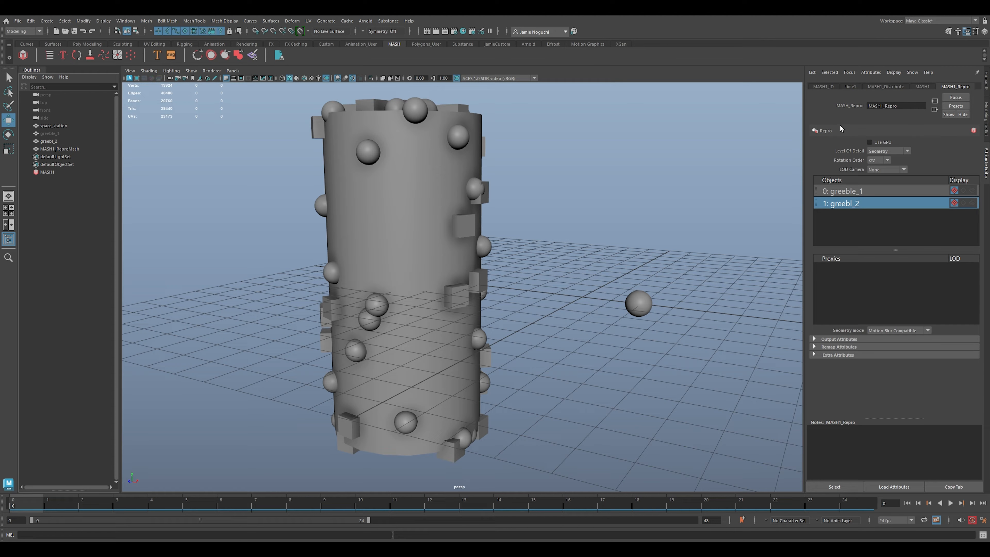
left_click(837, 88)
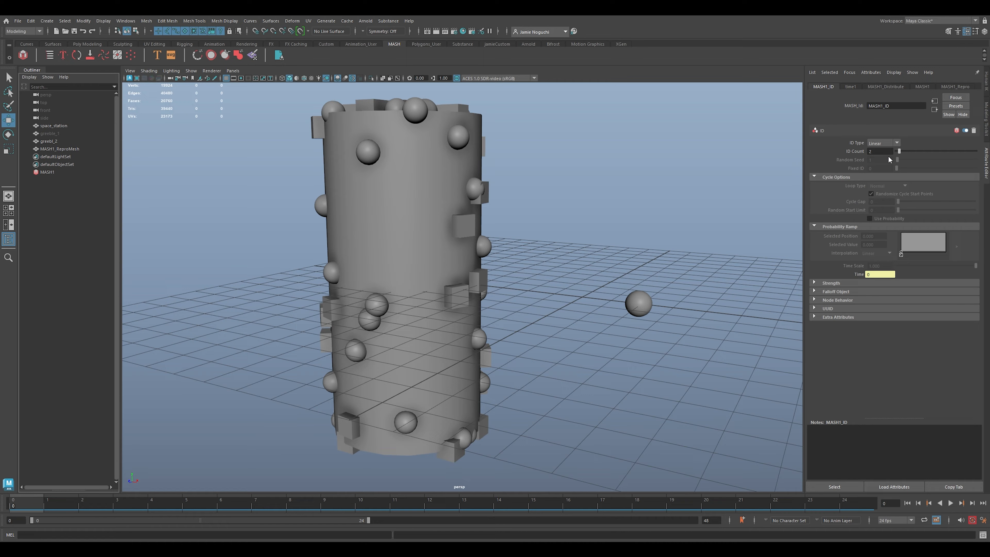
left_click(883, 143)
left_click(878, 151)
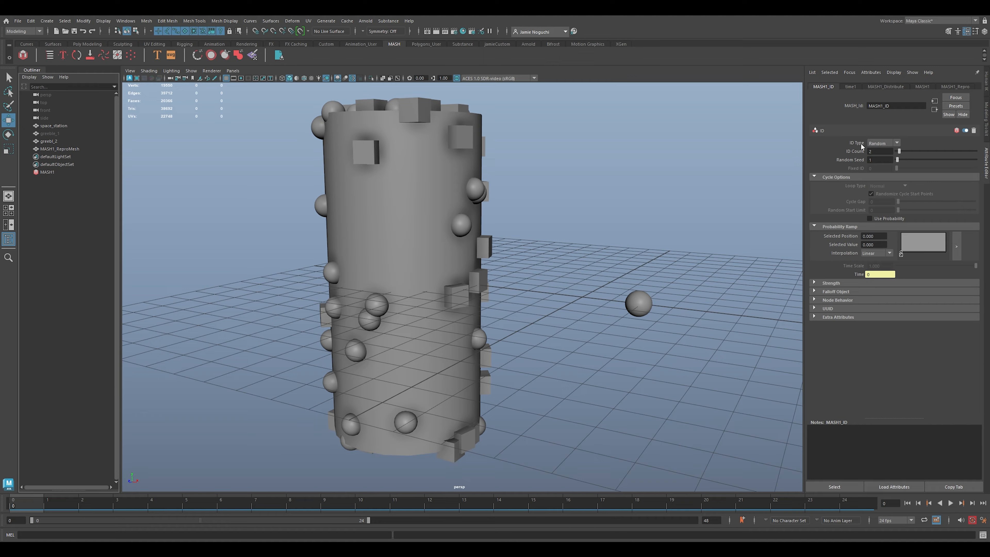
- Set the ID node's ID count to 1 and show the Repro node's object list
mouse_move(899, 161)
left_mouse_down()
mouse_move(916, 162)
mouse_move(897, 163)
left_mouse_up()
left_click_drag(902, 154, 897, 154)
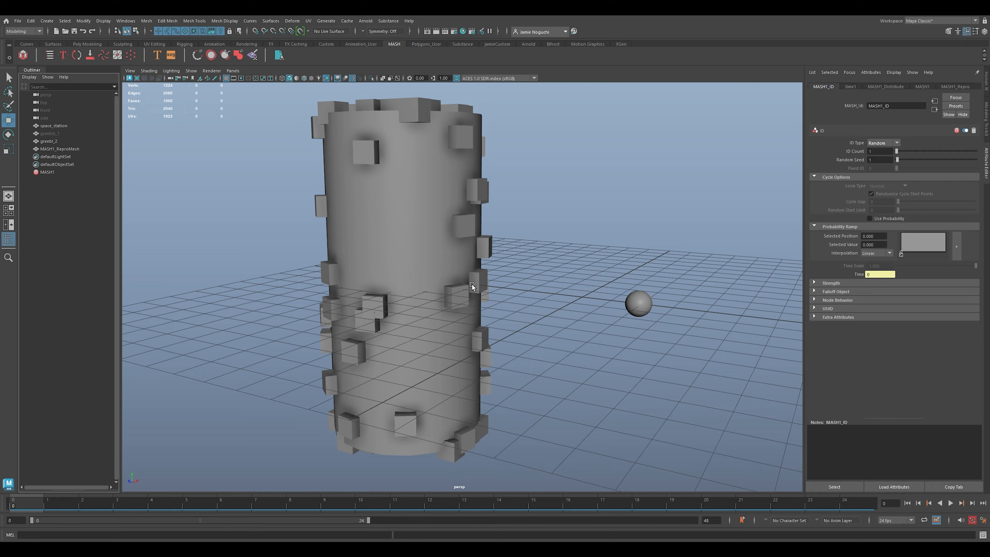
left_click(955, 87)
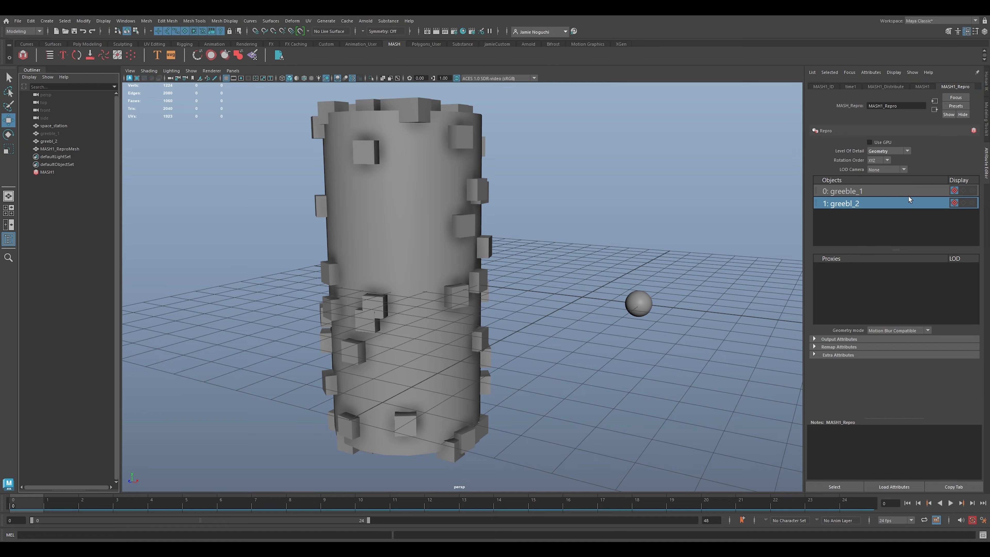
- Set the ID node's ID count to 2
mouse_move(909, 202)
left_mouse_down()
mouse_move(908, 191)
mouse_move(907, 214)
left_mouse_up()
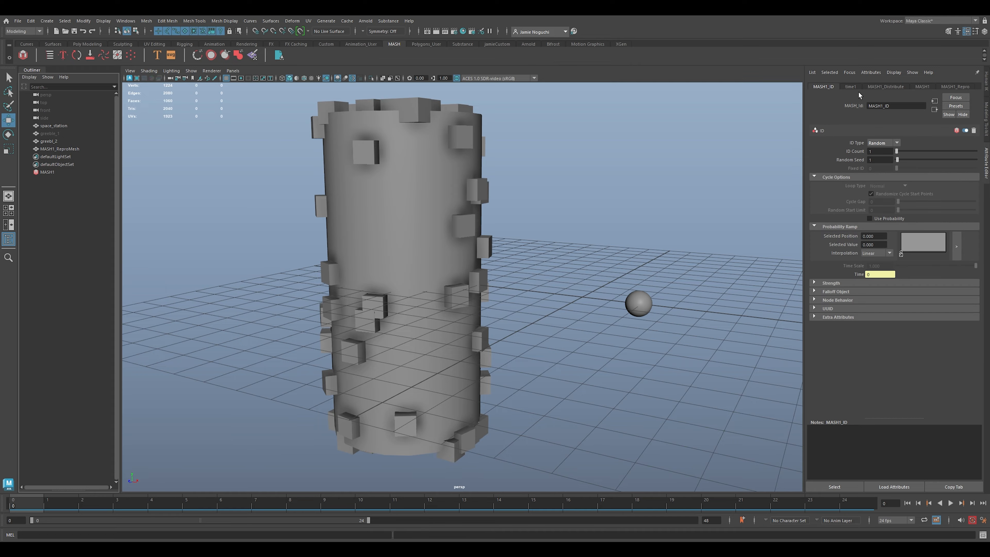
left_click_drag(895, 151, 900, 152)
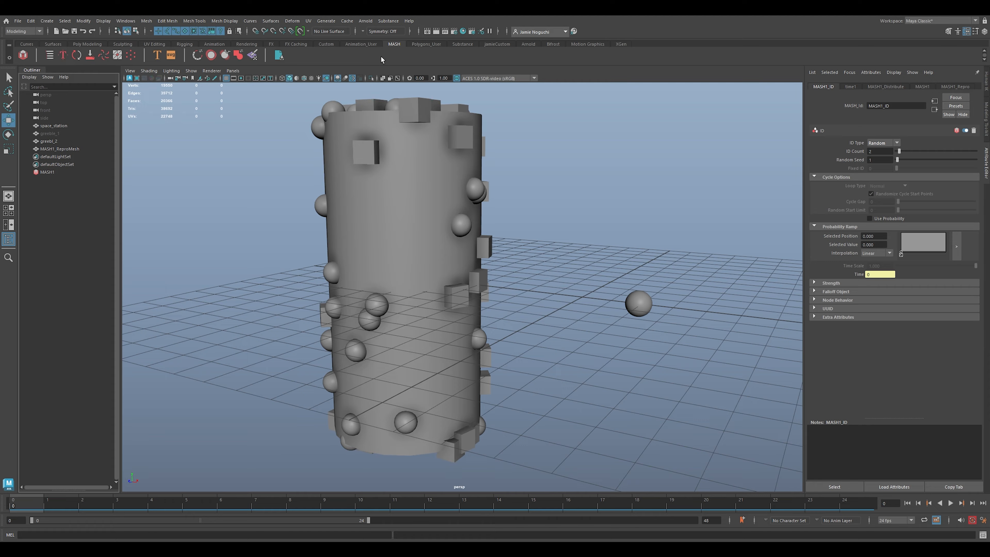
- Create a polygon cone near the greeble sphere and scale it down
left_click(88, 44)
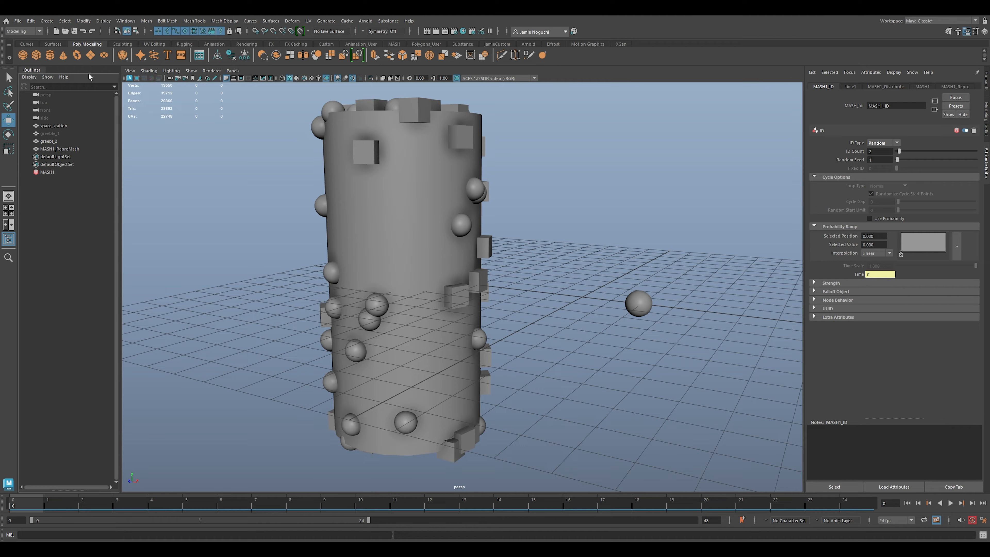
left_click(63, 55)
key("r")
middle_click_drag(610, 315, 550, 266)
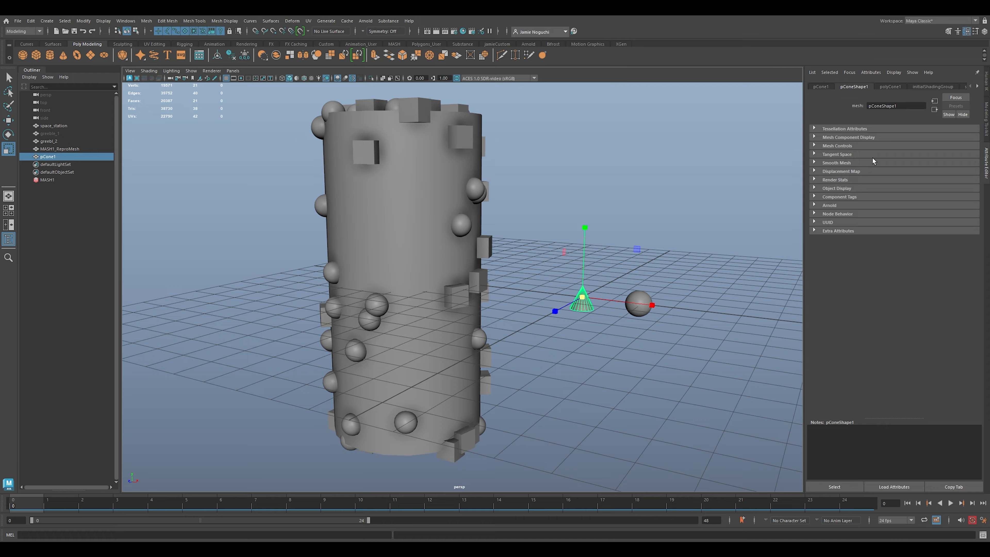
- Rename the cone greeble_3 and correct the sphere's name to greeble_2
left_click(62, 180)
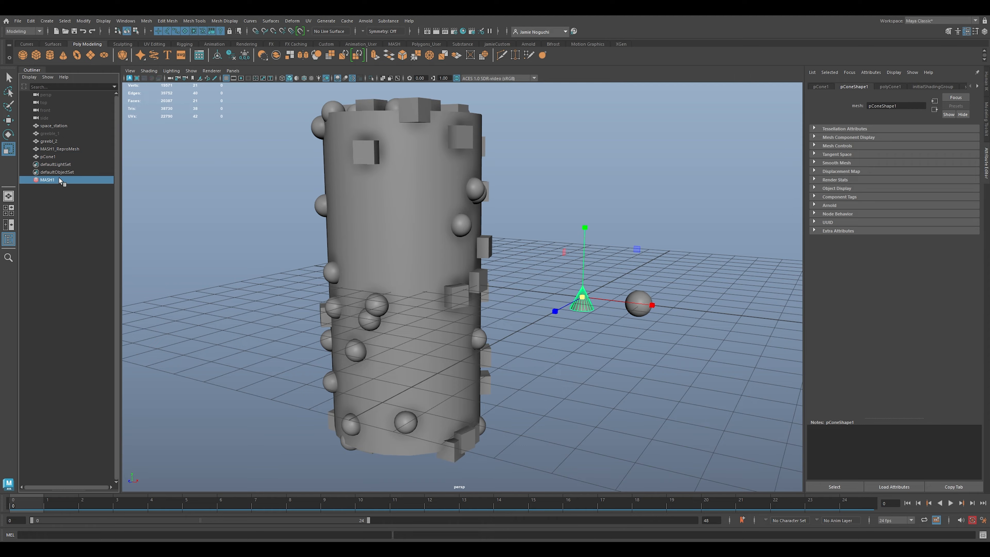
left_click(951, 87)
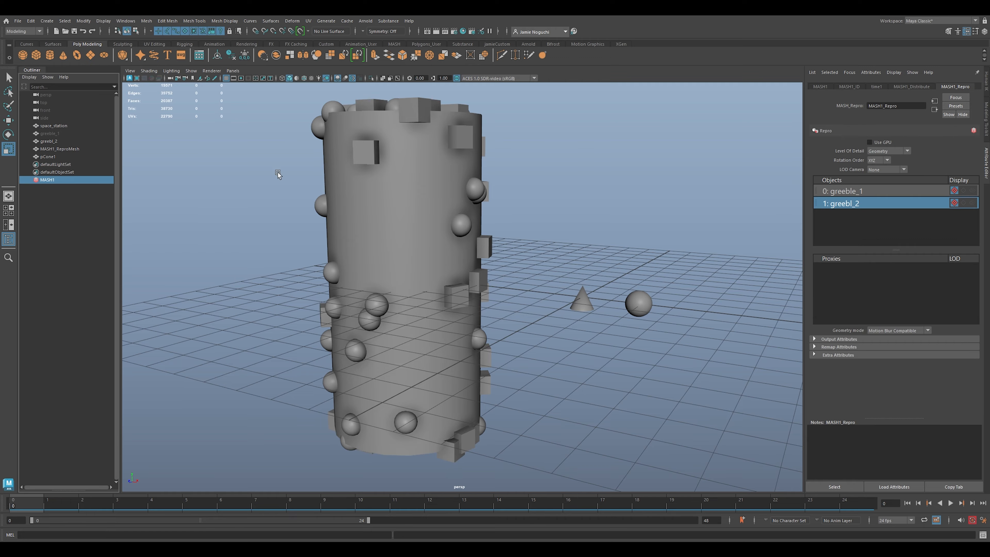
left_click(54, 158)
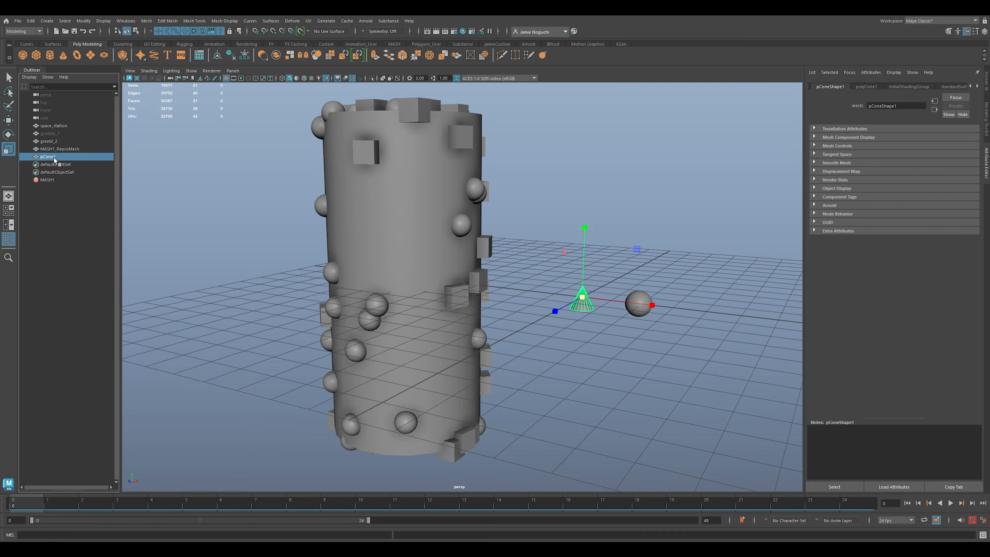
double_click(54, 158)
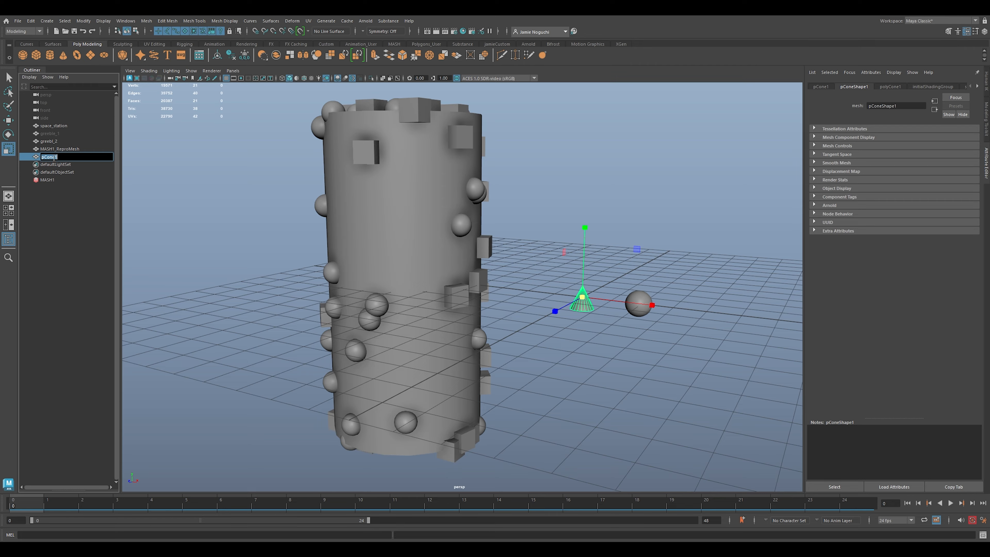
type("greeble_3")
key("Return")
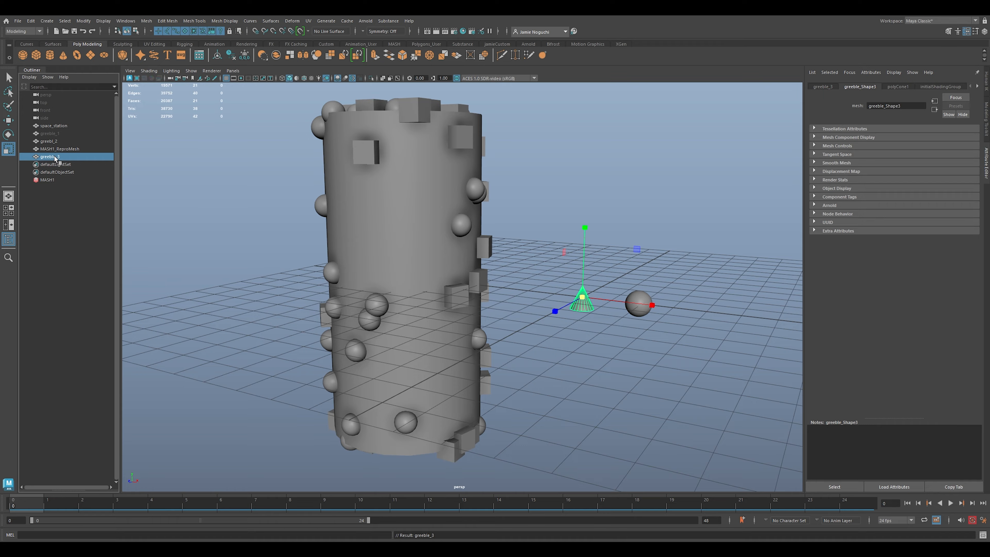
double_click(50, 141)
left_click(54, 142)
type("e")
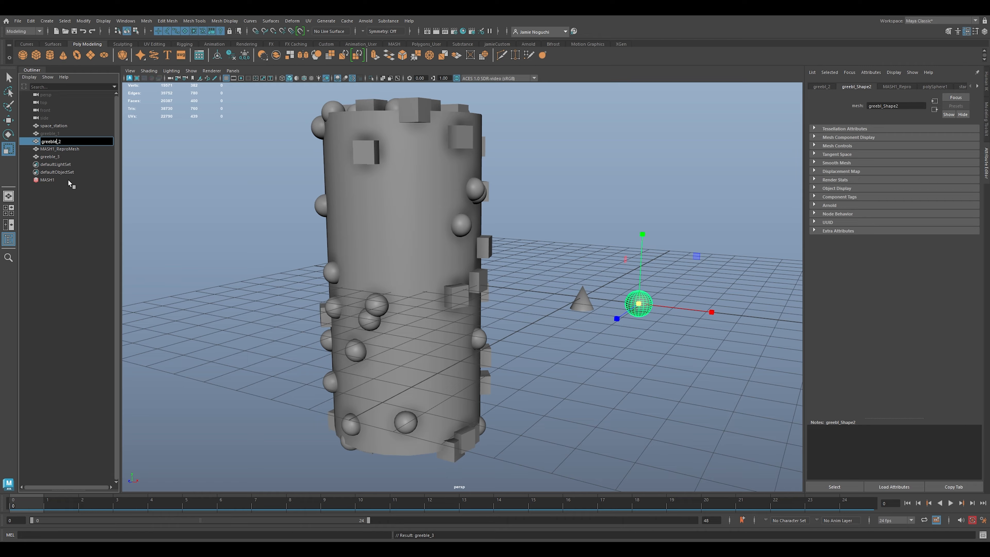
- Add greeble_3 to the Repro node's objects and set the ID node's ID count to 3
left_click(74, 181)
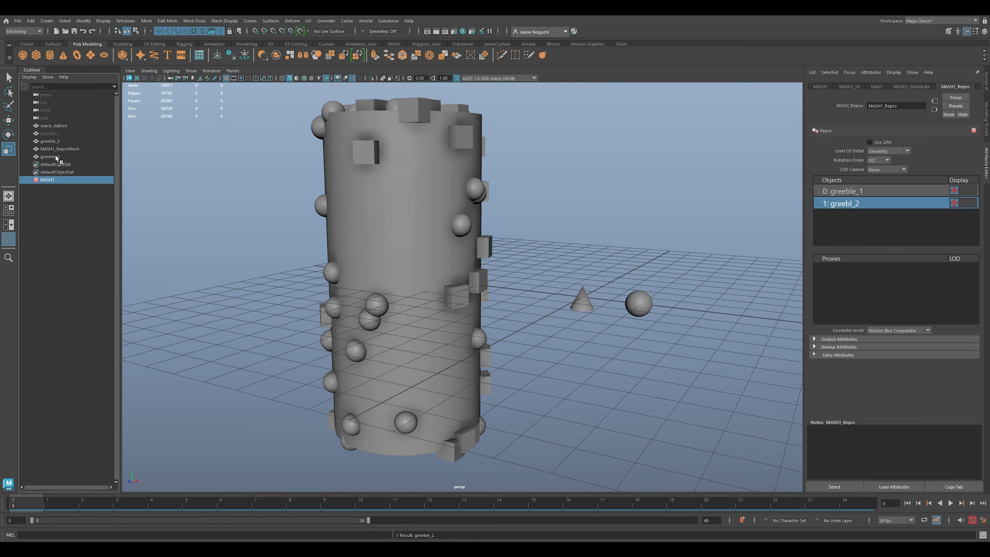
left_click_drag(55, 158, 921, 222)
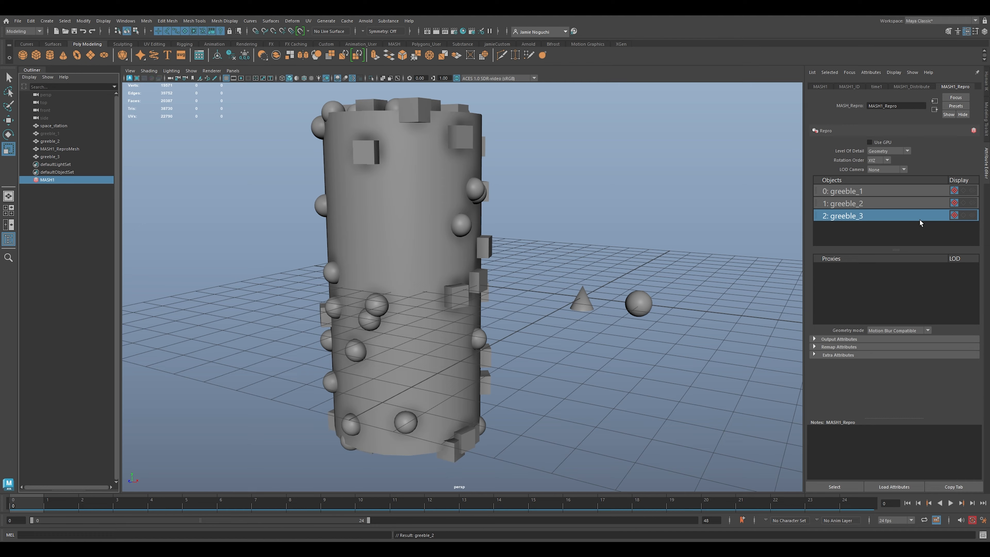
left_click(850, 87)
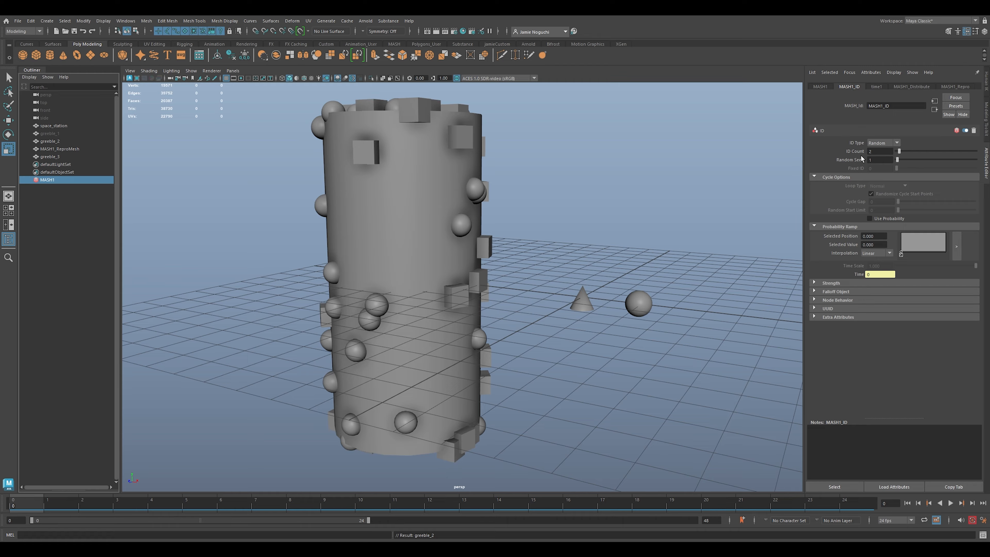
left_click_drag(900, 152, 903, 152)
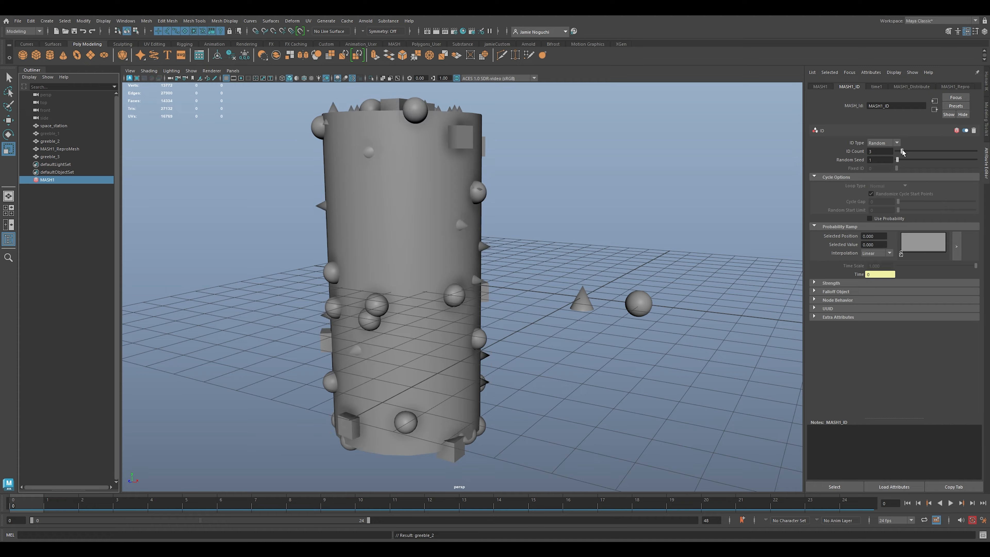
- Examine the scattered cubes, spheres and cones around the cylinder from several sides, and show the MASH1 node's attributes
left_click_drag(560, 227, 528, 234, "alt")
right_click_drag(528, 234, 616, 236, "alt")
left_click_drag(615, 236, 566, 236, "alt")
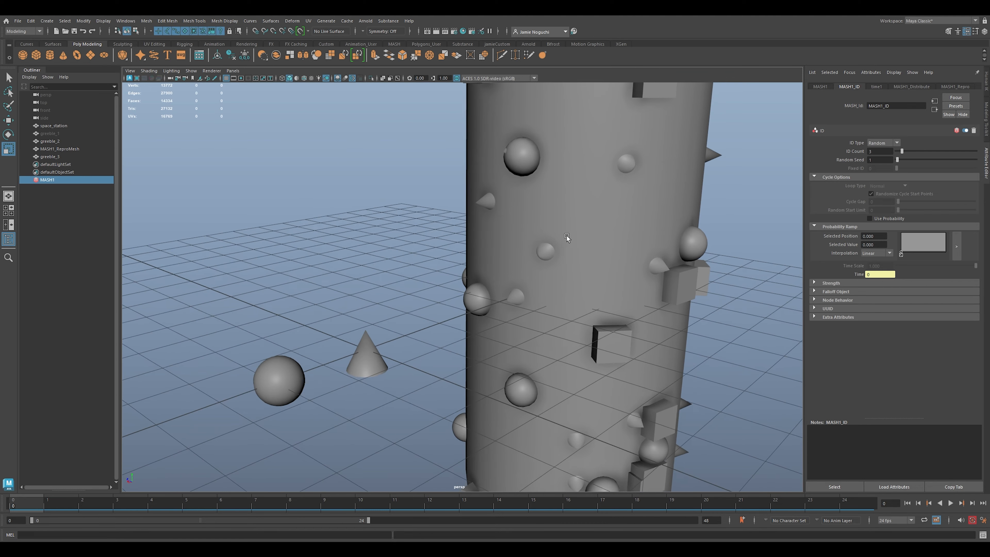
middle_click_drag(566, 236, 504, 289, "alt")
right_click_drag(504, 289, 553, 249, "alt")
left_click_drag(553, 250, 585, 242, "alt")
right_click_drag(585, 242, 557, 248, "alt")
left_click_drag(557, 247, 524, 231, "alt")
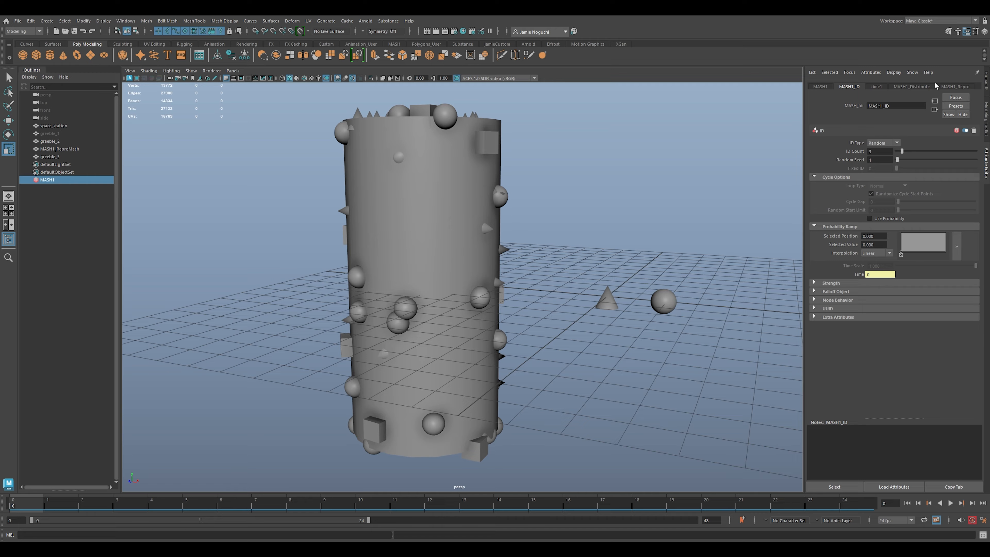
left_click(820, 87)
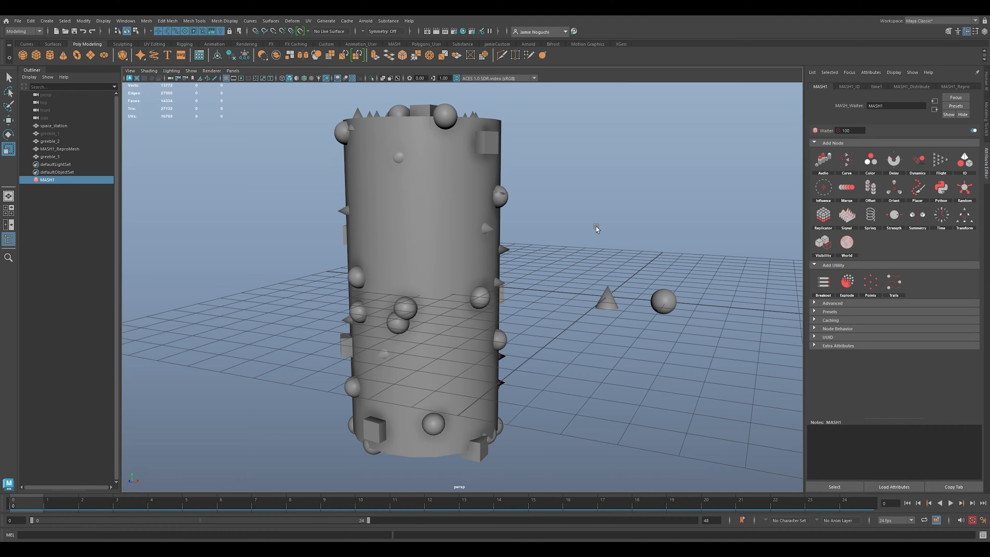
scroll(625, 289, "up", 4)
scroll(581, 277, "down", 5)
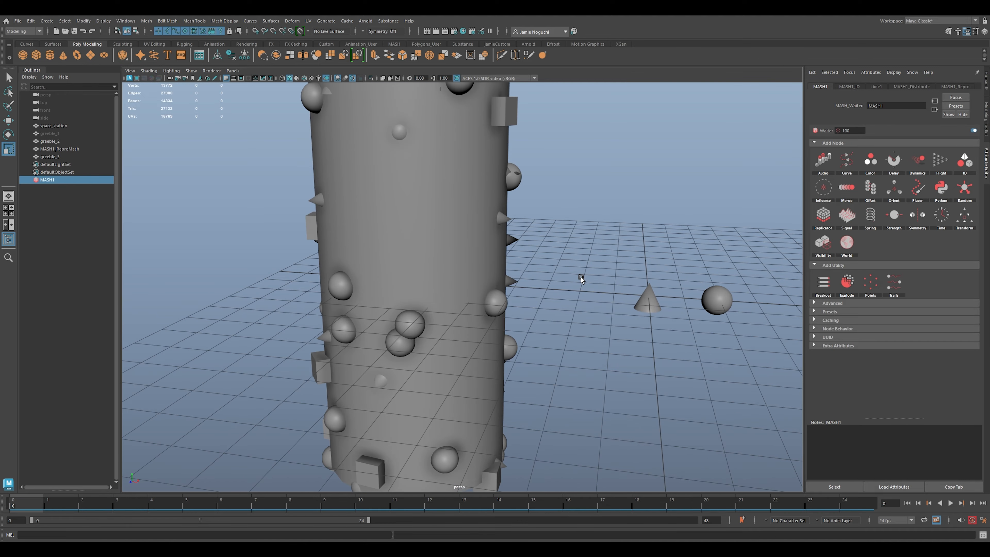
left_click_drag(581, 277, 491, 250, "alt")
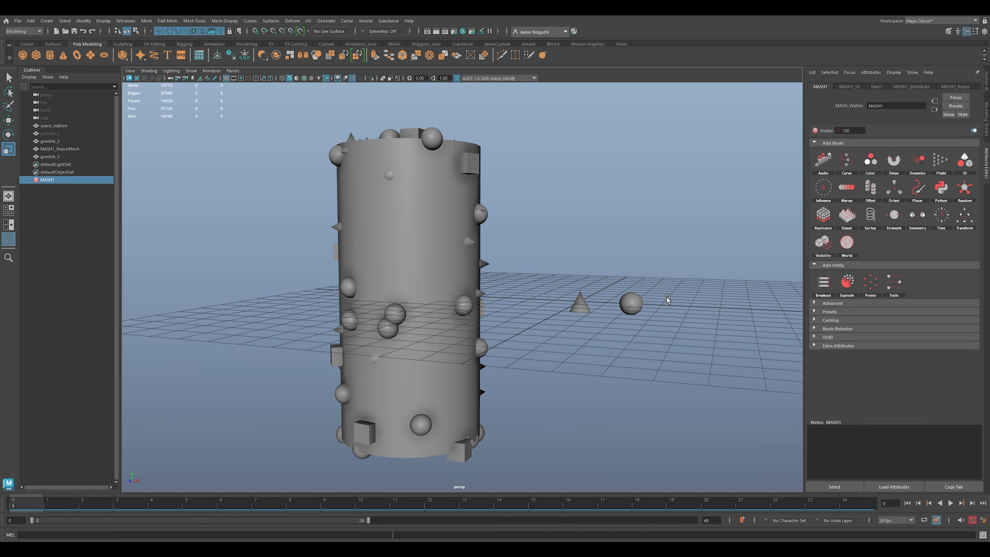
- Select all faces of the greeble_2 sphere and scale them into a flattened ellipsoid, flatter vertically and adjusted in width
left_click(637, 306)
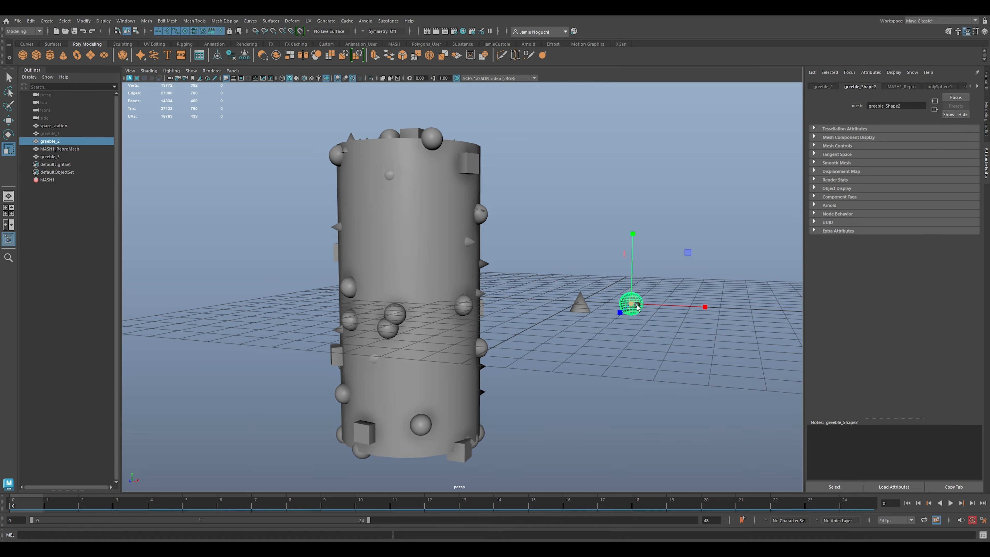
right_click_drag(638, 305, 640, 310, "alt")
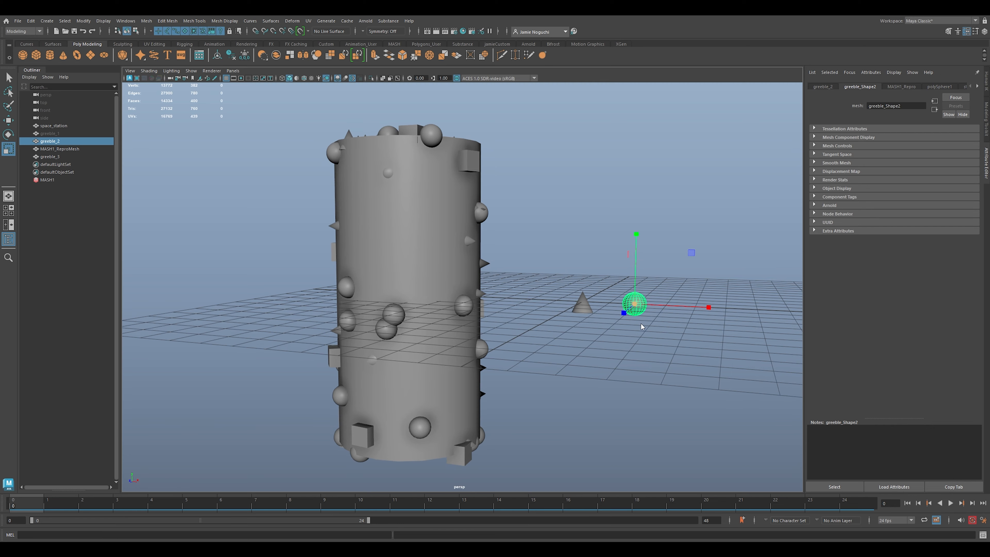
key("F11")
left_click_drag(653, 333, 603, 269)
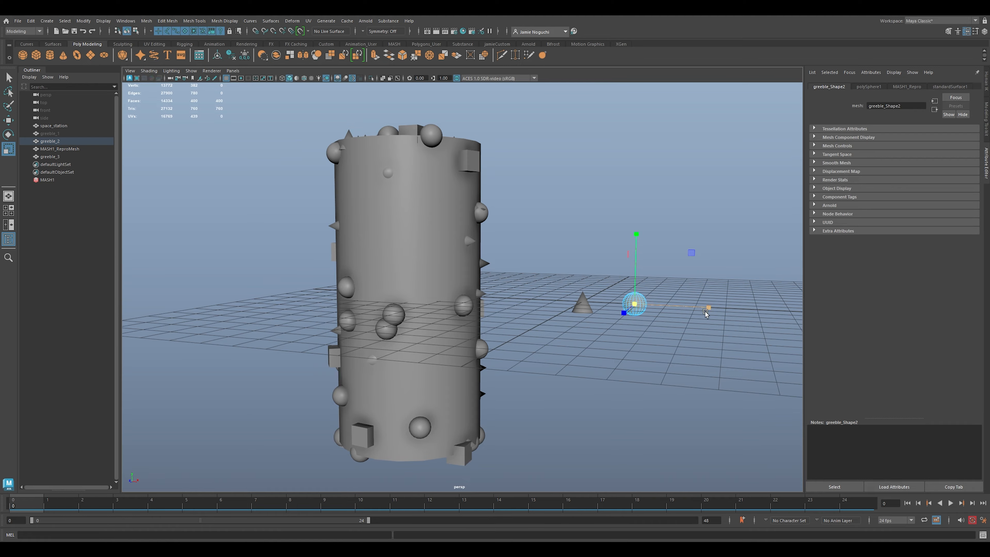
left_click_drag(708, 308, 694, 308)
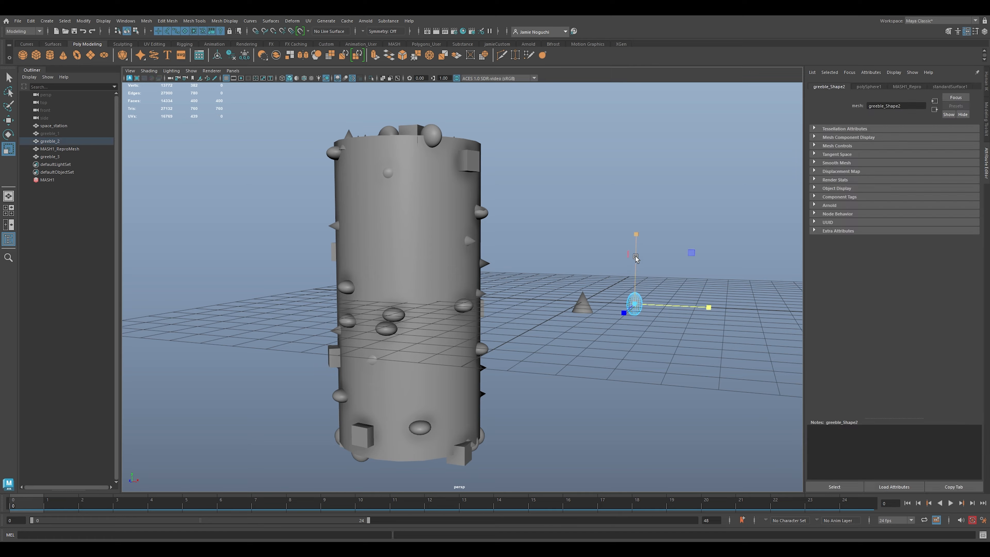
left_click_drag(638, 234, 639, 275)
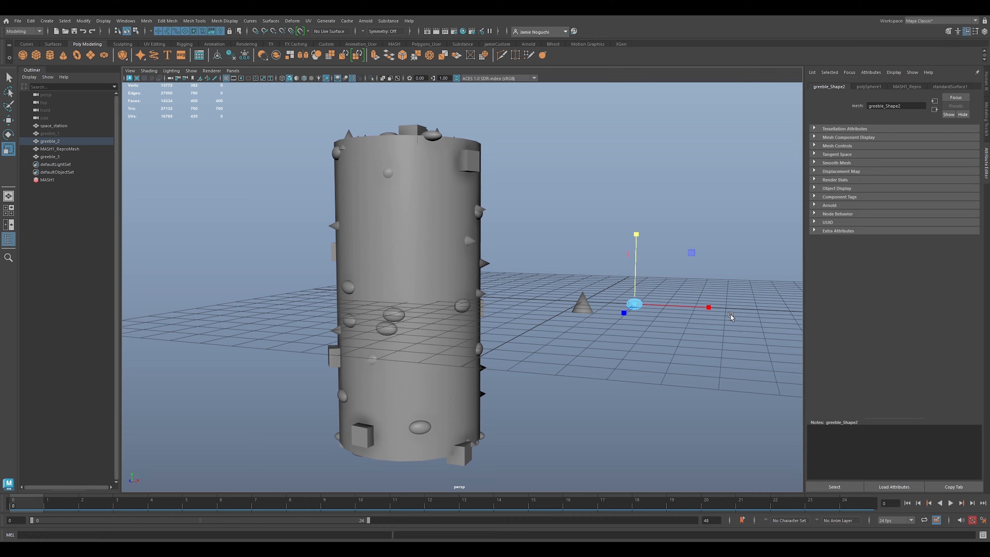
left_click_drag(711, 311, 739, 322)
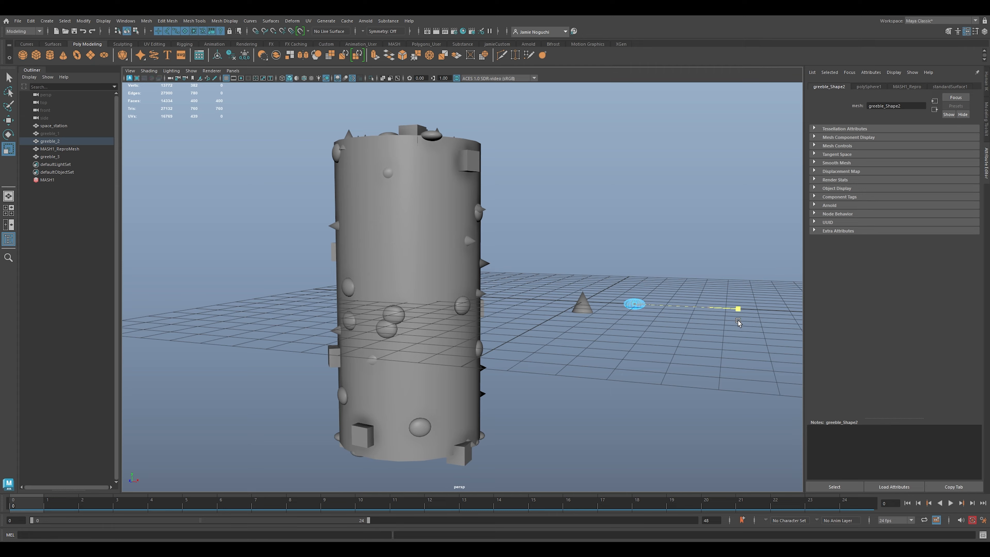
- Select the greeble_3 cone and scale it down vertically, checking its copies on the cylinder
left_click(590, 313)
left_click(590, 330)
left_click(583, 302)
key("e")
key("w")
key("r")
left_click_drag(585, 234, 584, 280)
key("w")
left_click(689, 232)
left_click_drag(646, 248, 614, 258, "alt")
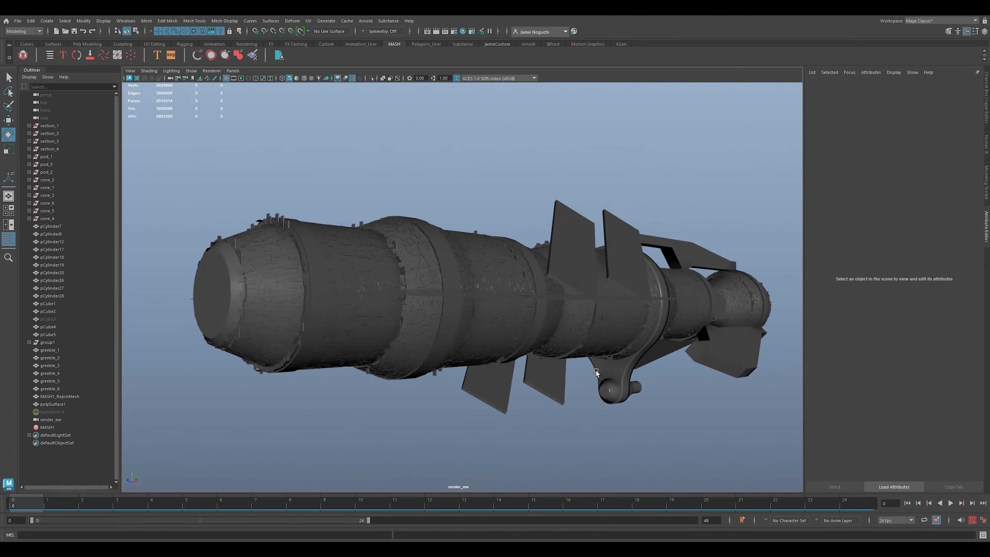
- Examine the greeble-covered hull of the spaceship model, from the whole ship to its middle sections
left_click_drag(519, 351, 574, 375, "alt")
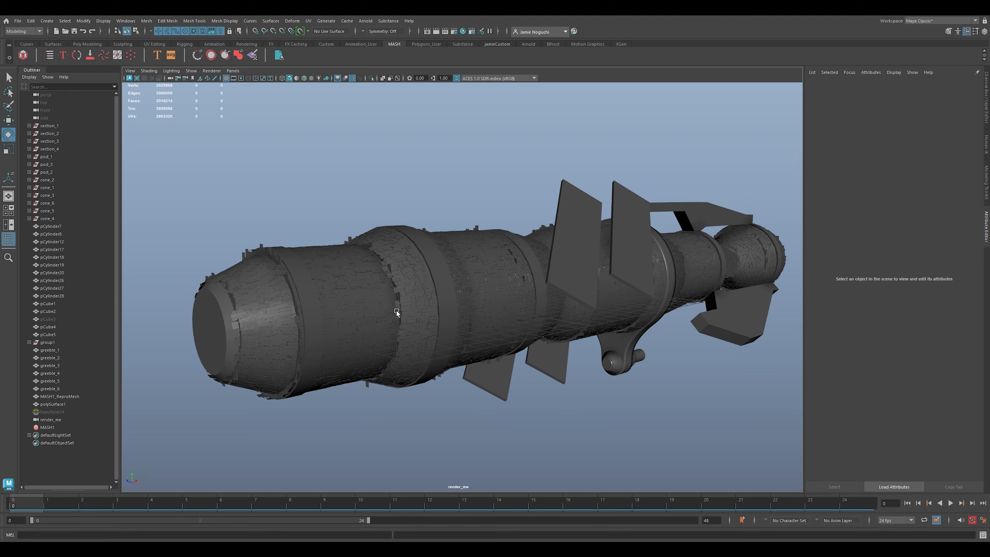
left_click_drag(515, 346, 514, 338, "alt")
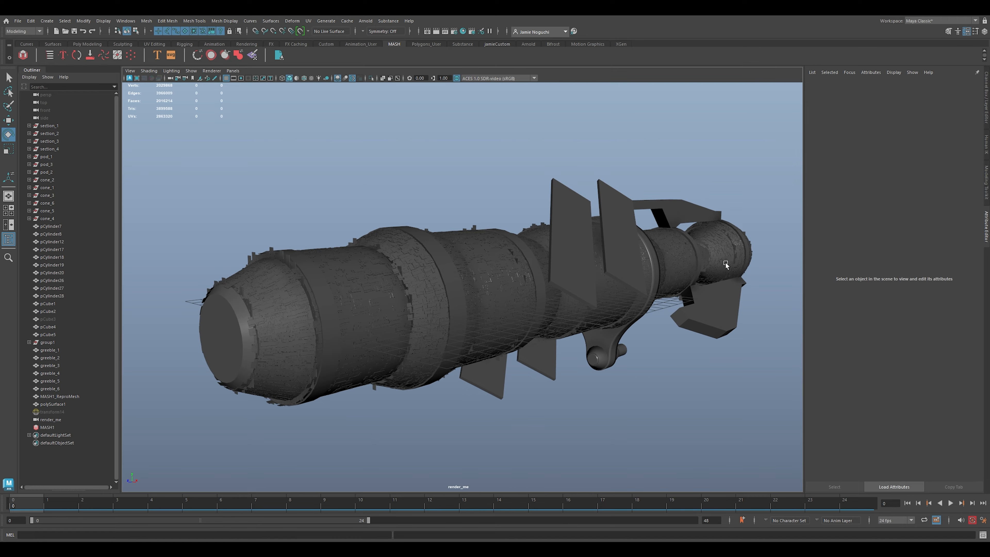
right_click_drag(393, 319, 593, 424, "alt")
middle_click_drag(592, 425, 563, 390, "alt")
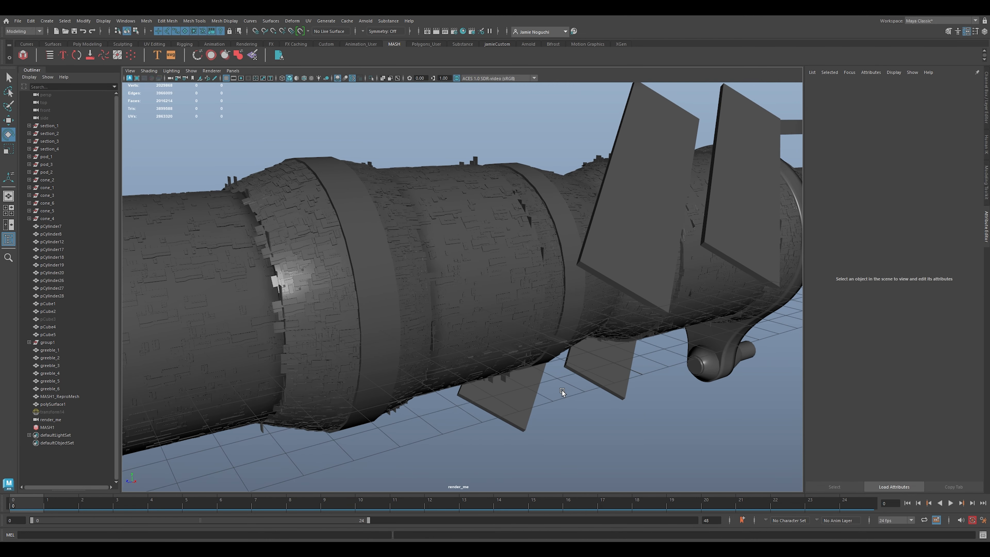
- Frame greeble_6 beside the hull and examine the row of source greeble plates
left_click(550, 373)
key("f")
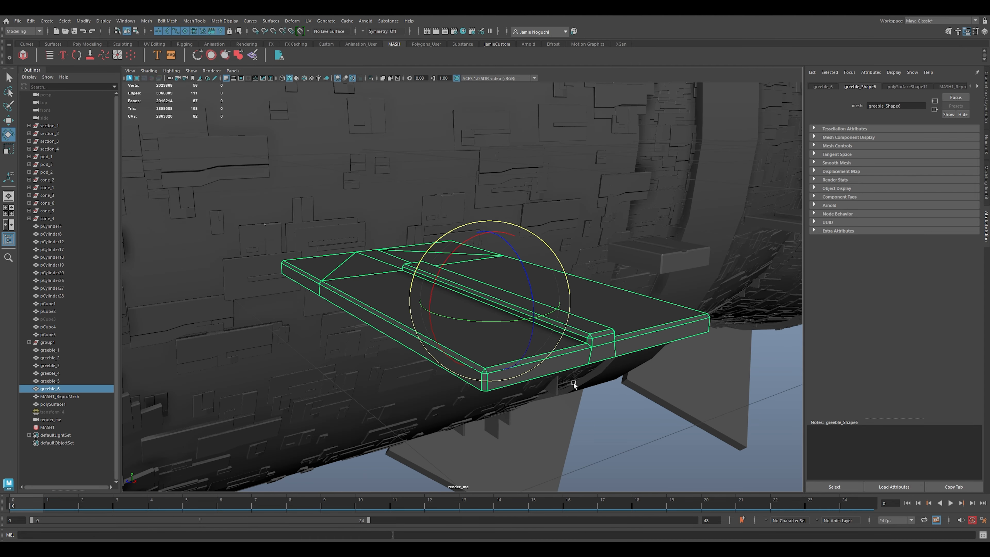
mouse_move(541, 348)
left_mouse_down("alt")
mouse_move(470, 336)
mouse_move(568, 345)
mouse_move(538, 356)
left_mouse_up("alt")
left_click(610, 398)
left_click_drag(611, 398, 616, 387, "alt")
middle_click_drag(633, 383, 569, 367, "alt")
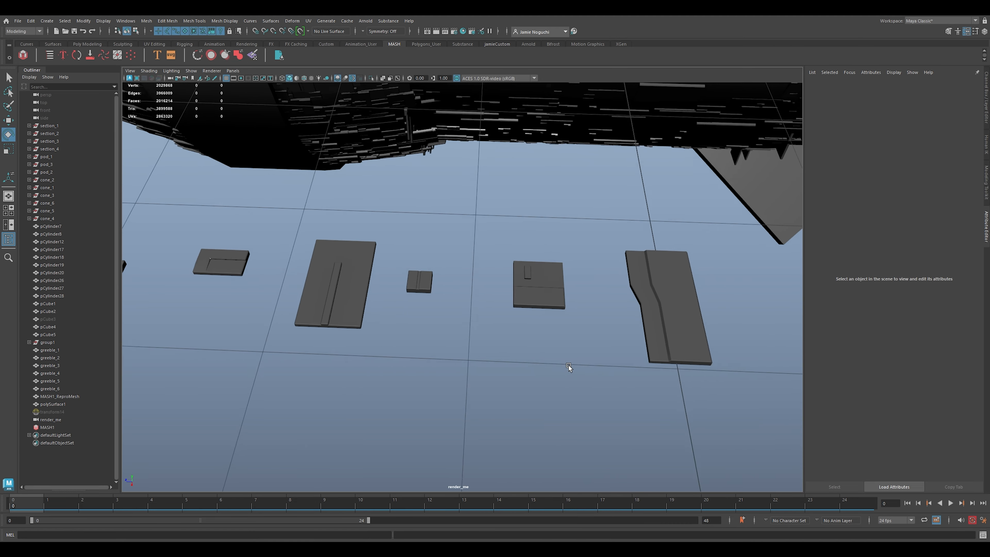
left_click_drag(568, 367, 591, 353, "alt")
right_click_drag(592, 353, 676, 388, "alt")
middle_click_drag(384, 379, 638, 389, "alt")
middle_click_drag(299, 374, 525, 390, "alt")
left_click_drag(525, 390, 471, 347, "alt")
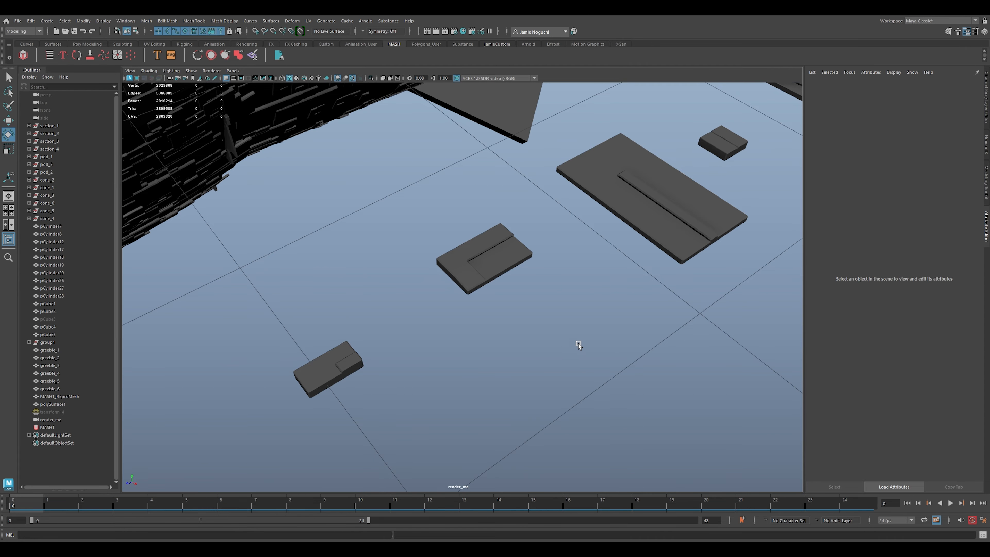
- View all six greeble plates together and review the MASH1 Repro node's object list from greeble_6 back to greeble_1
left_click_drag(578, 343, 554, 338, "alt")
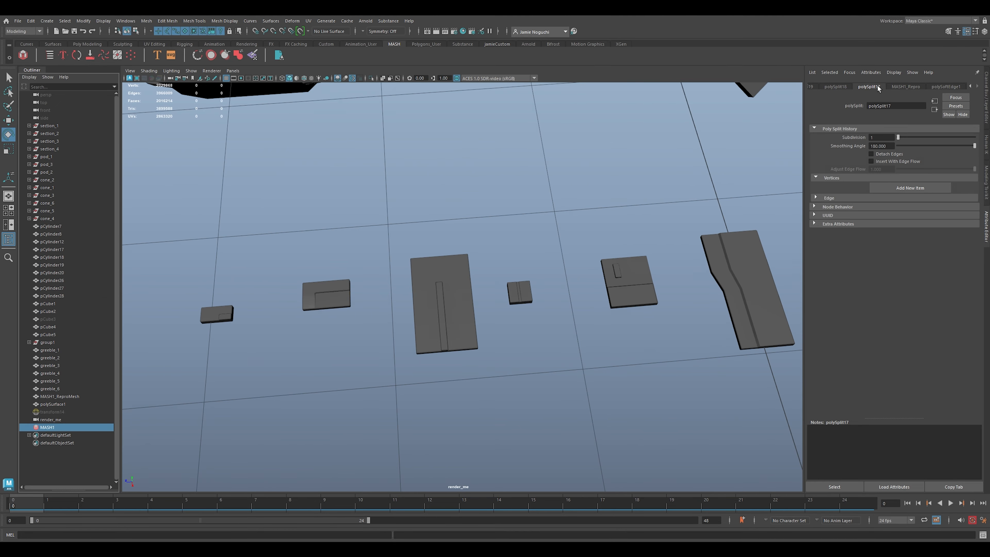
scroll(879, 89, "down", 1)
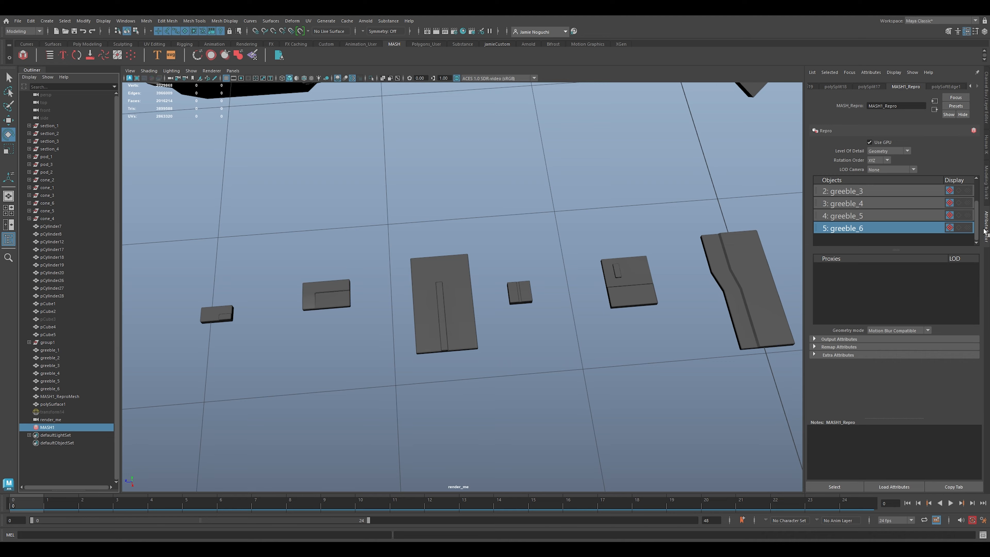
left_click_drag(978, 226, 963, 206)
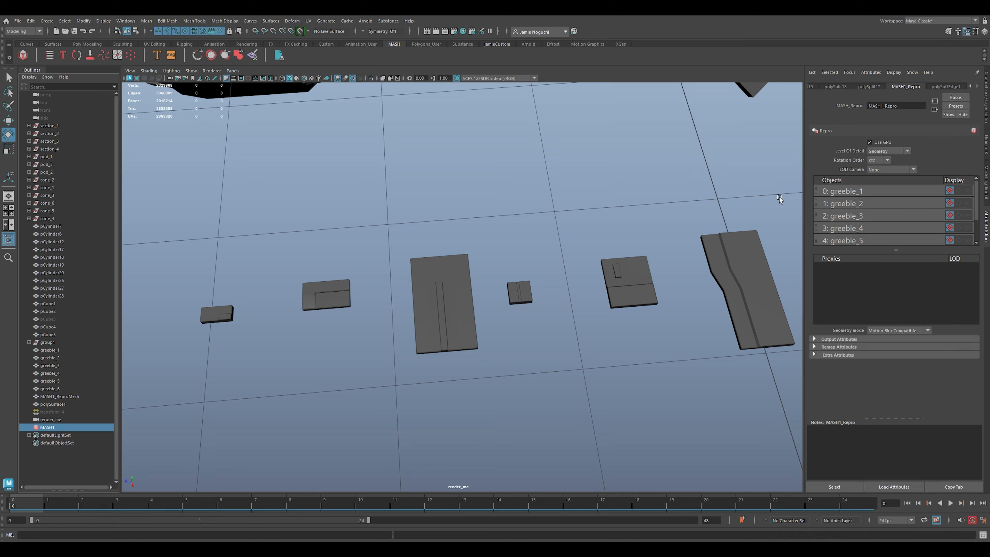
- Enlarge the MASH1_Repro object list to show every greeble, and review the MASH1_ID node's ID Type and ID Count settings
left_click_drag(896, 250, 895, 291)
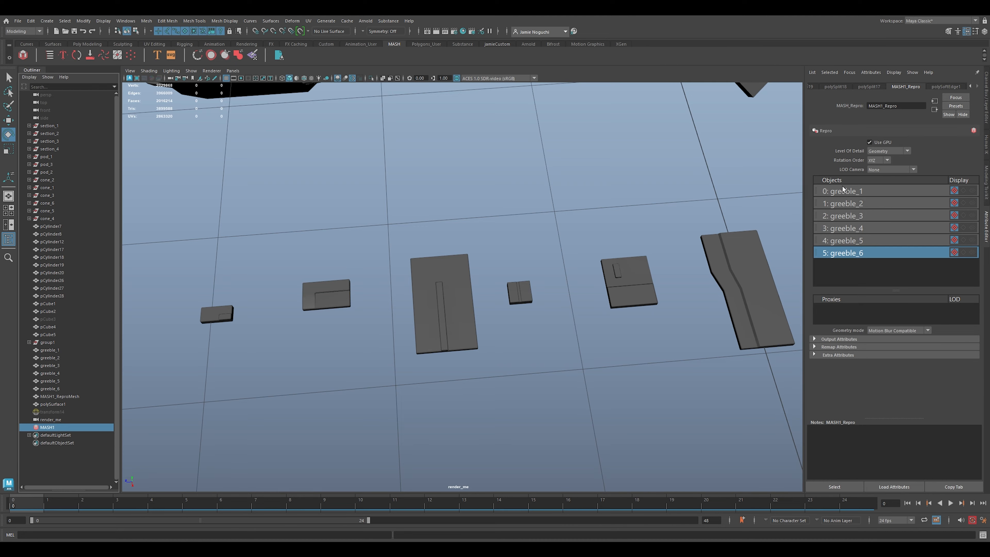
scroll(868, 89, "up", 8)
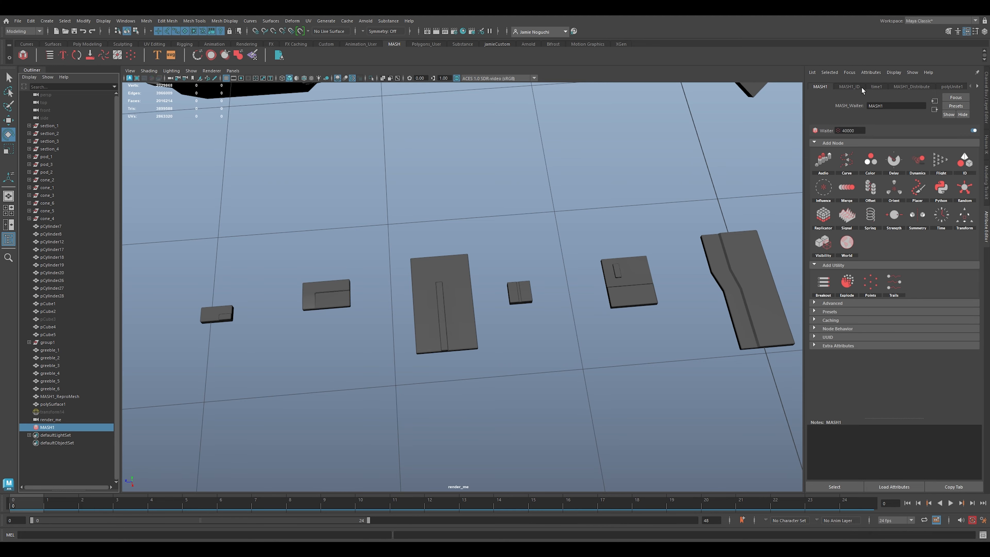
left_click(847, 87)
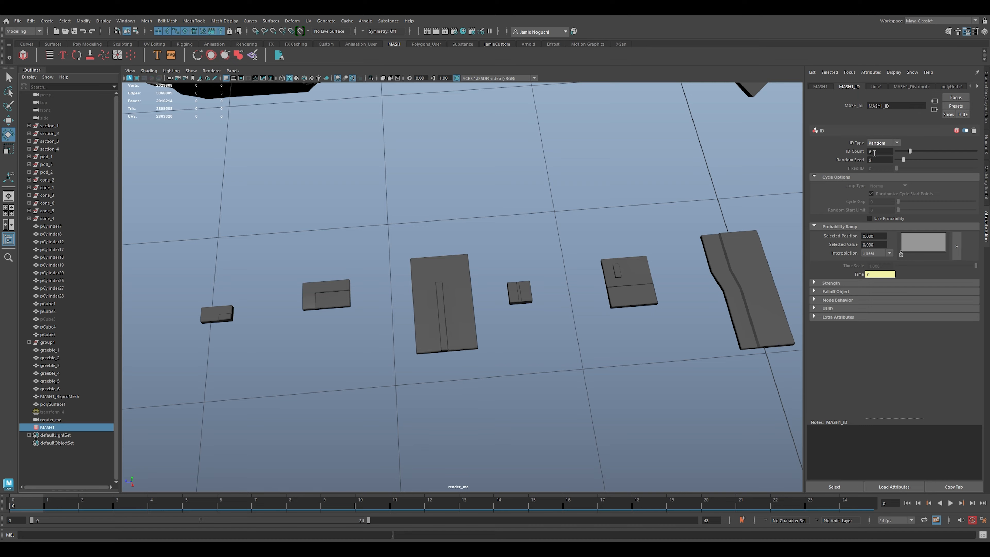
left_click(820, 87)
left_click(847, 86)
scroll(585, 294, "down", 2)
- View the whole spaceship and examine the greeble-covered hull close up at its blunt end
left_click_drag(585, 293, 509, 288, "alt")
right_click_drag(510, 287, 386, 259, "alt")
middle_click_drag(387, 259, 611, 261, "alt")
right_click_drag(611, 261, 450, 247, "alt")
left_click_drag(449, 247, 463, 236, "alt")
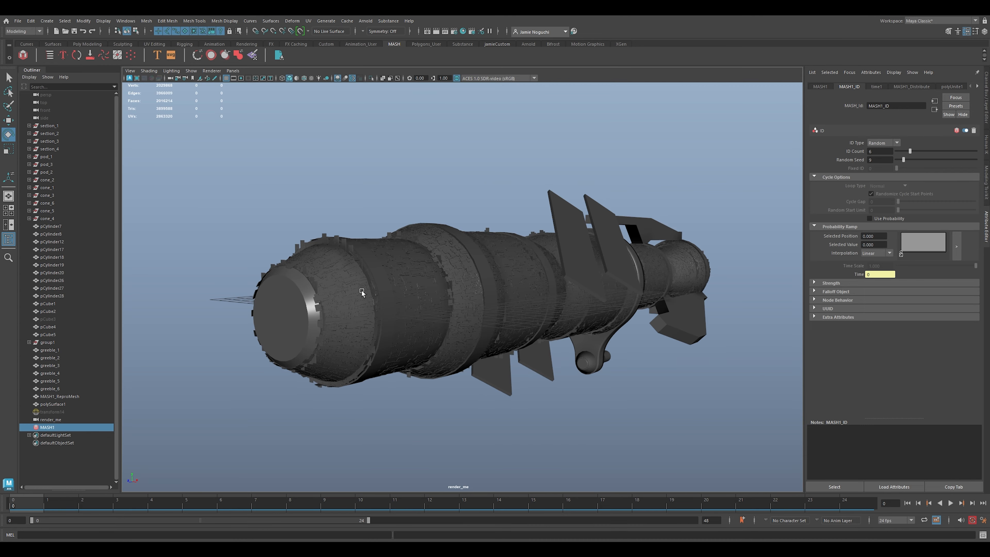
right_click_drag(338, 282, 655, 356, "alt")
left_click_drag(628, 360, 648, 349, "alt")
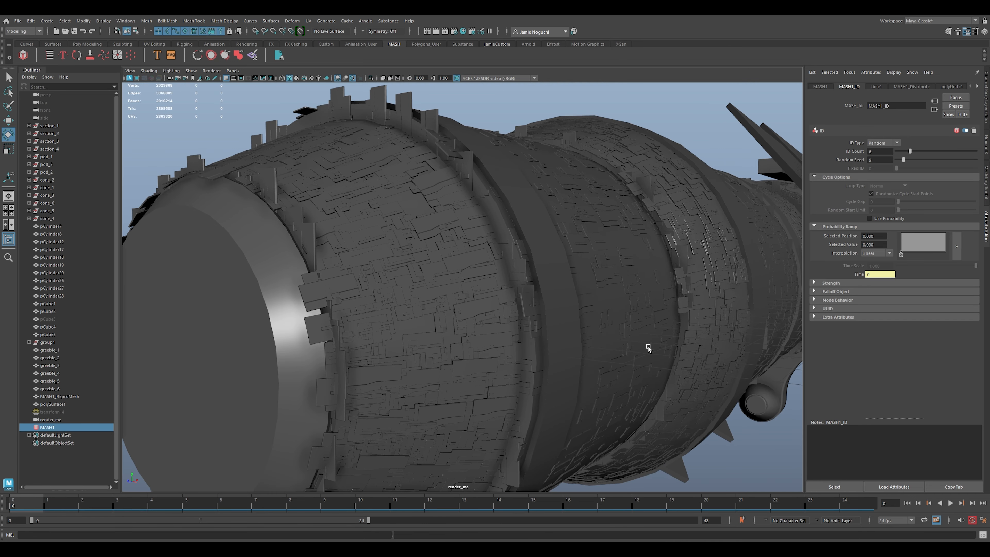
- Duplicate MASH1_ReproMesh as a separate editable mesh and hide the original
left_click(78, 397)
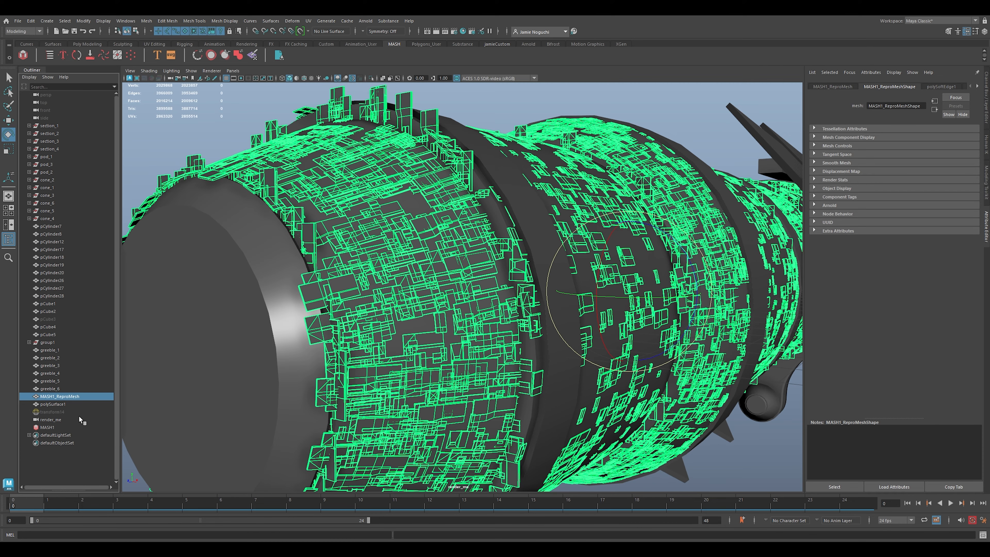
key("ctrl+d")
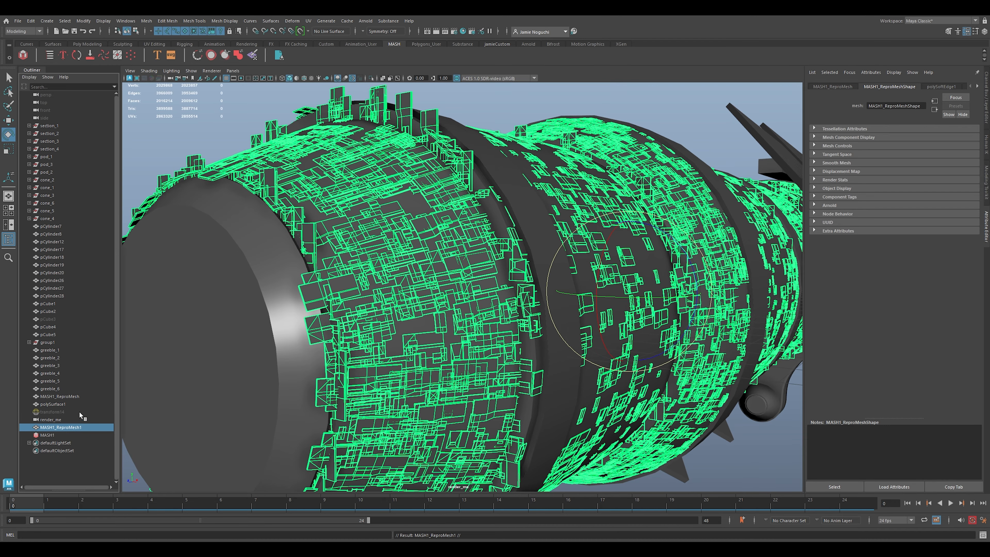
left_click(79, 395)
key("ctrl+h")
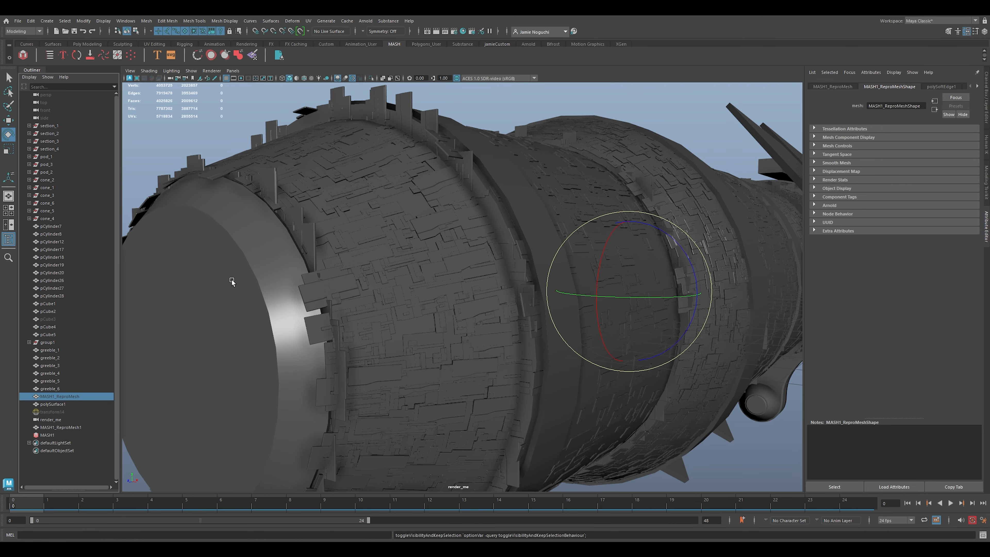
- Delete two protruding greeble plates from the duplicated mesh along the hull's front rims, and reselect the original and the duplicate in turn
left_click(312, 236)
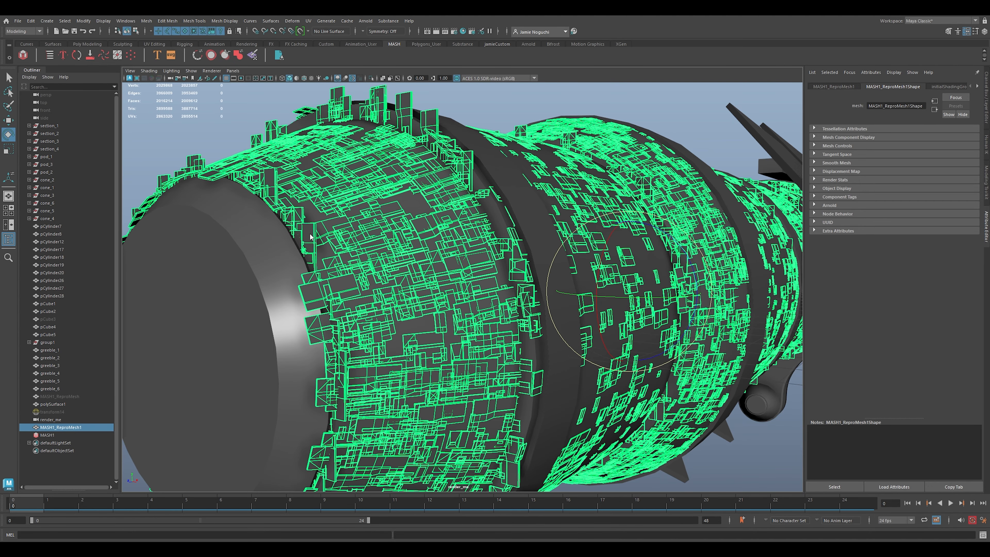
key("F11")
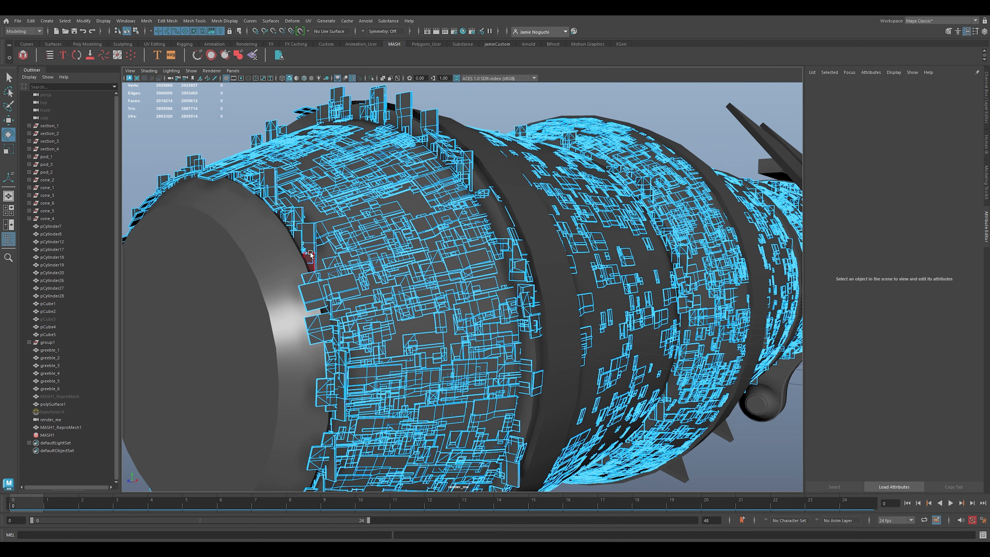
left_click(309, 236)
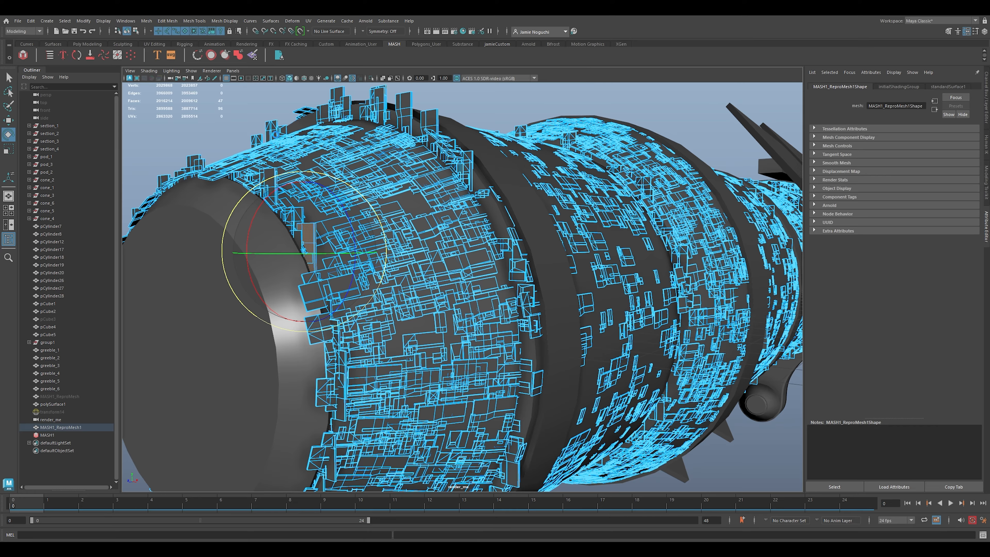
key("Delete")
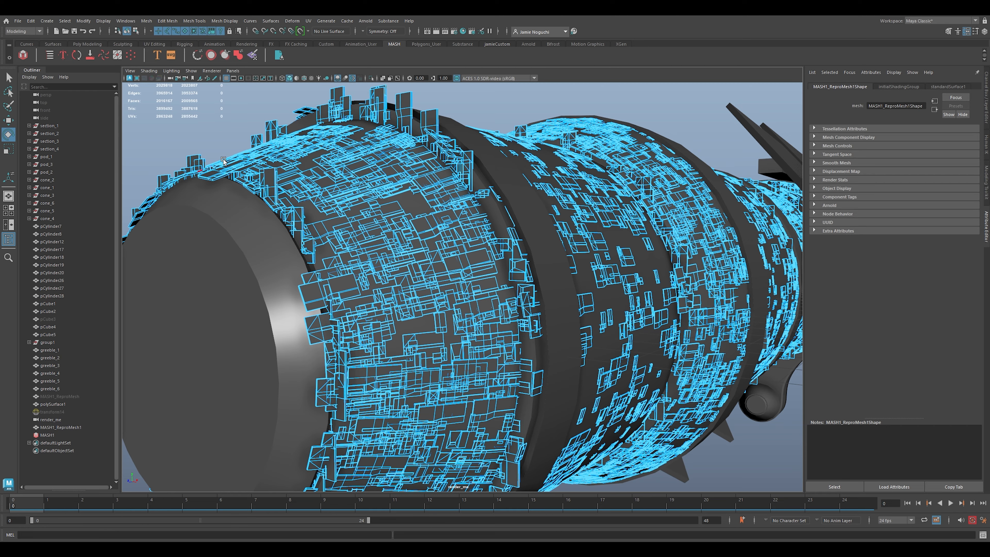
left_click(409, 101)
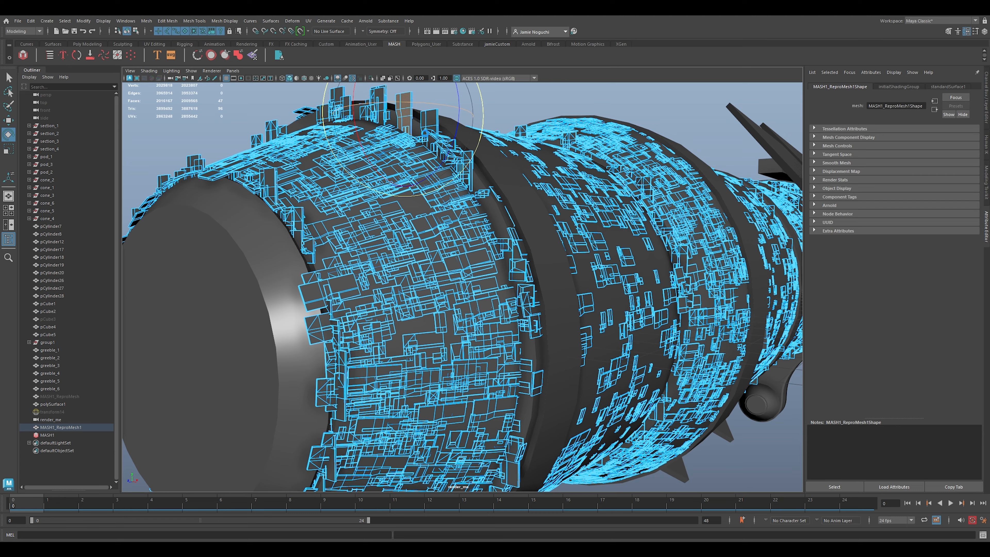
key("Delete")
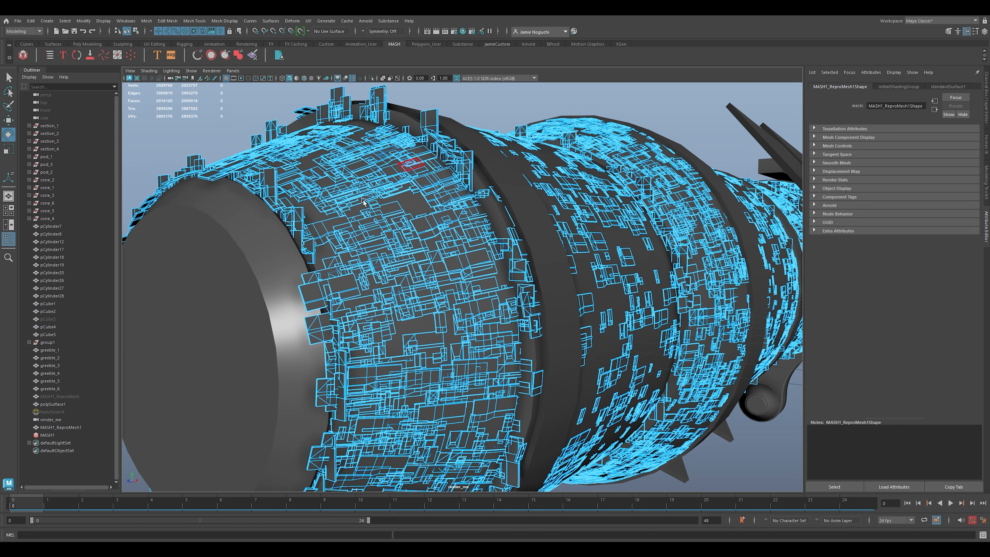
left_click(87, 397)
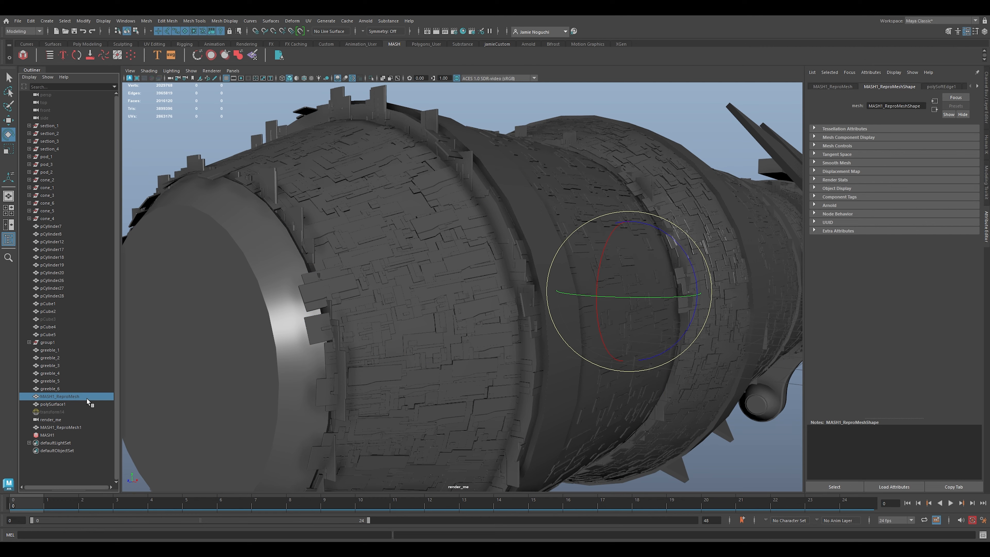
left_click(83, 429)
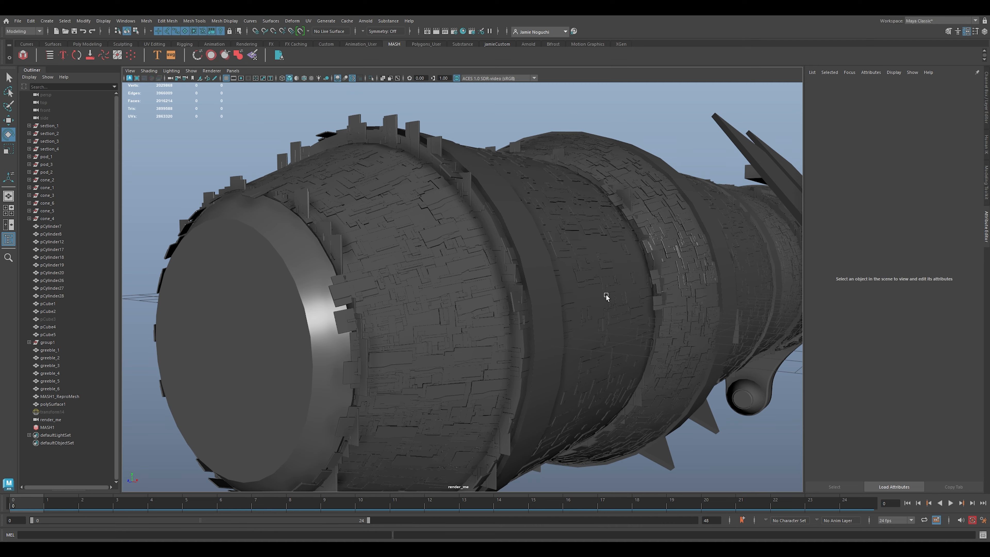
- Pick out MASH1_ReproMesh, clear the selection, and examine the greebled hull sections from the side
left_click(67, 397)
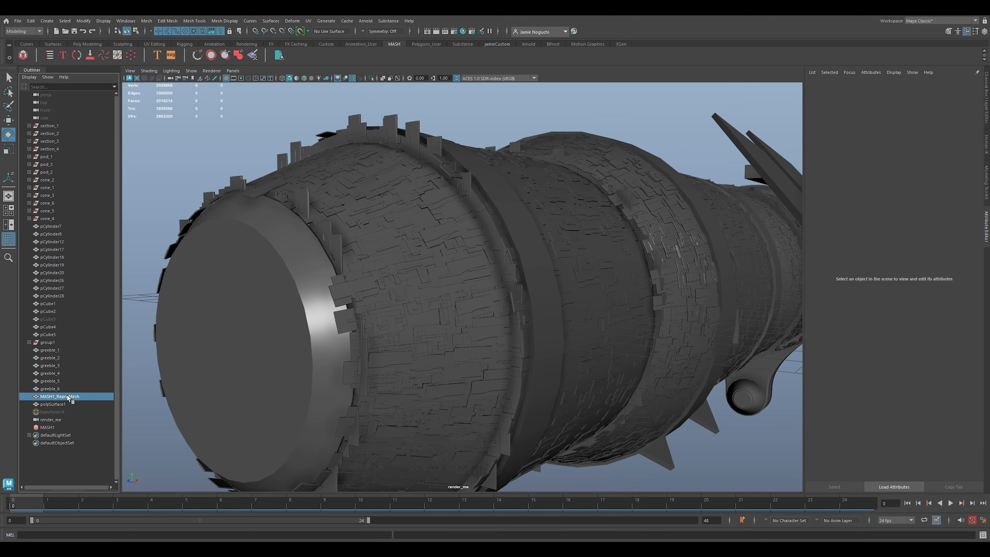
left_click(691, 462)
left_click_drag(665, 385, 471, 400, "alt")
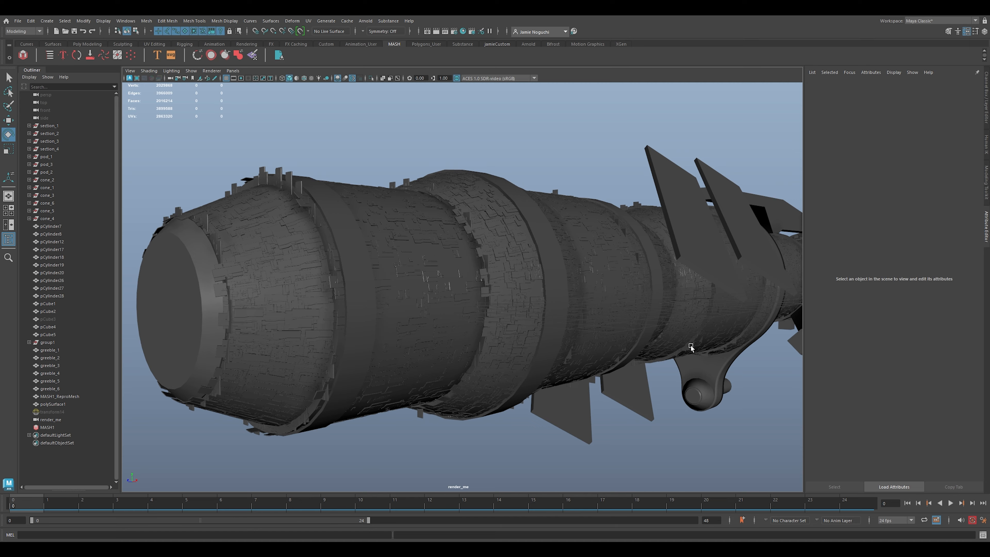
left_click_drag(541, 395, 632, 359, "alt")
left_click_drag(679, 325, 645, 348, "alt")
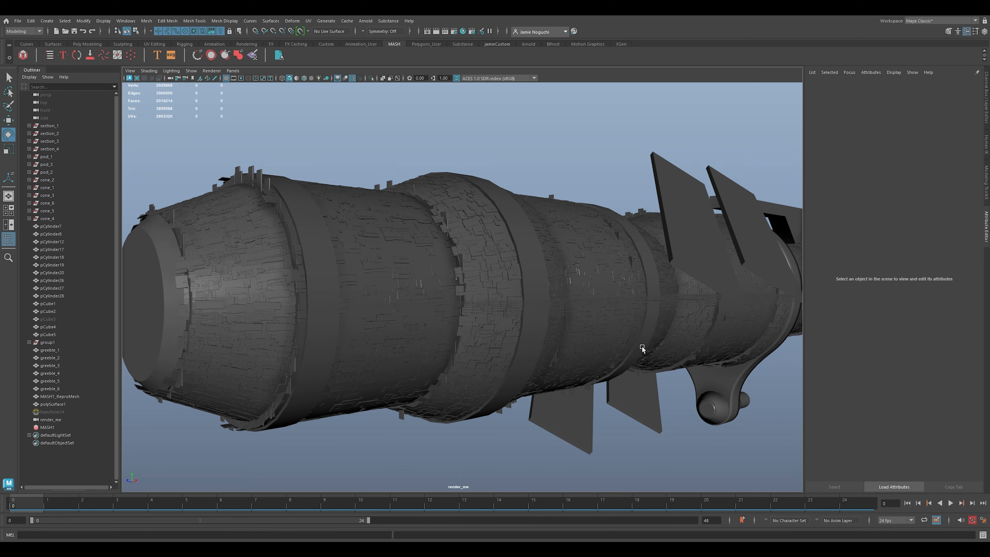